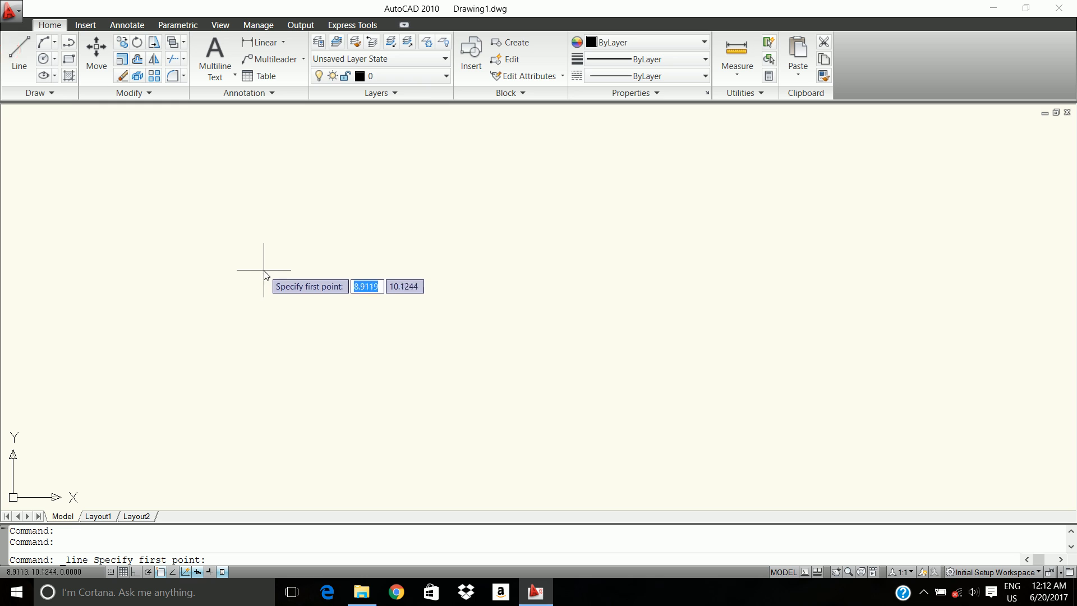
# Step: Draw a horizontal line across the middle of the drawing area and a separate steep, nearly vertical line to its right
pyautogui.click(264, 267)
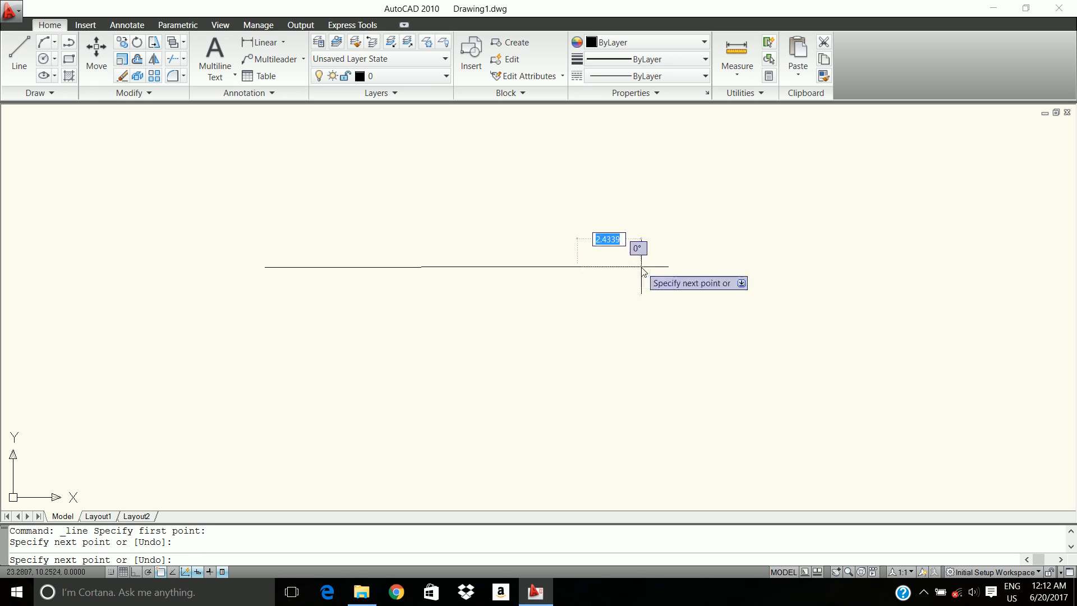
pyautogui.press('Return')
pyautogui.doubleClick(25, 67)
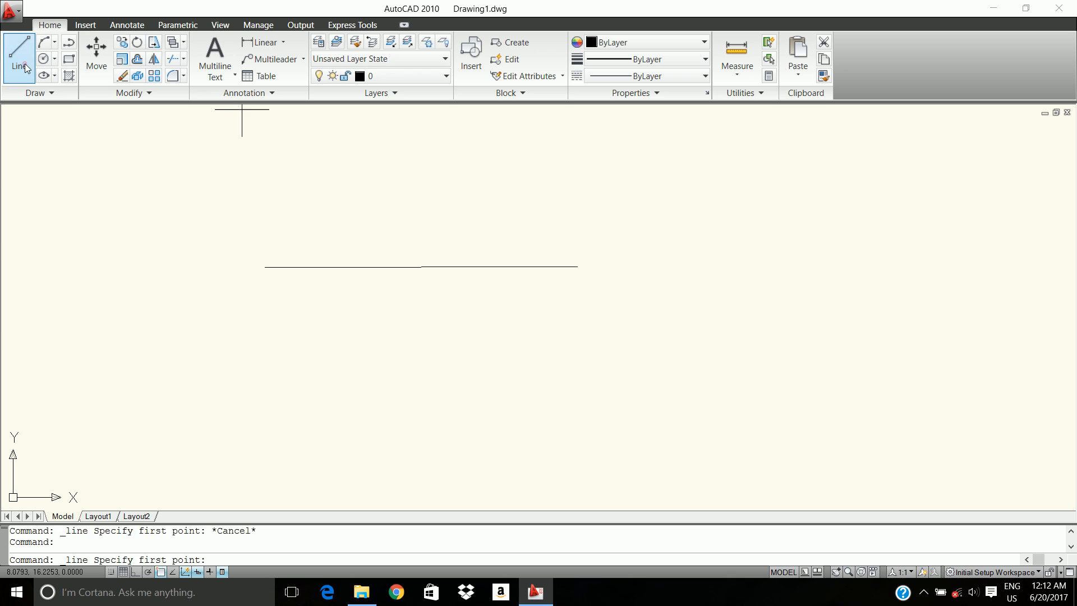
pyautogui.click(723, 180)
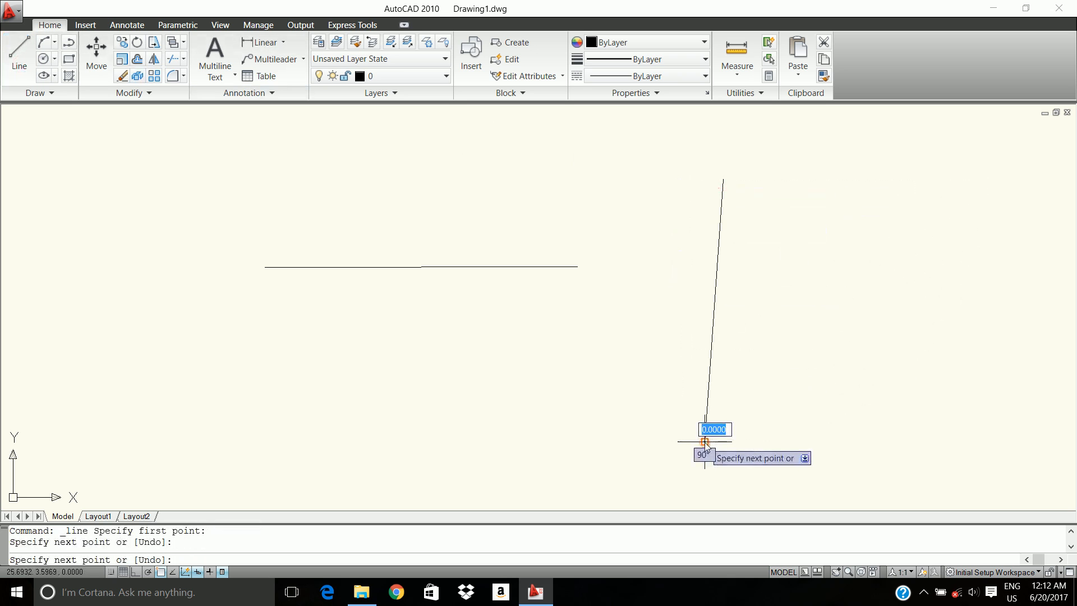
pyautogui.press('Return')
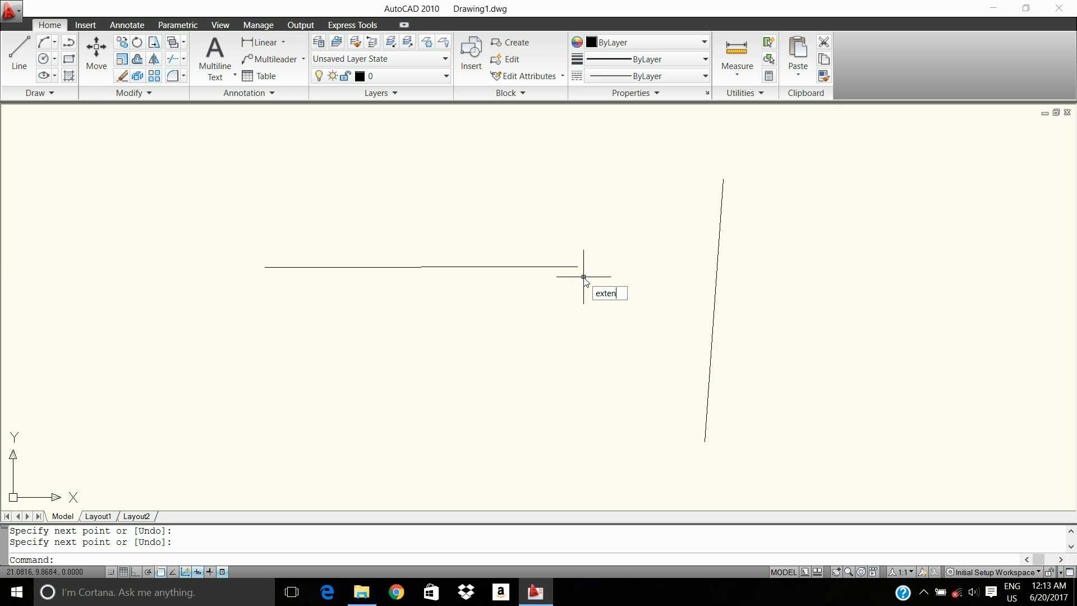
# Step: Extend the right end of the horizontal line to the steep line, using the steep line as the boundary edge
pyautogui.write('extend')
pyautogui.press('Return')
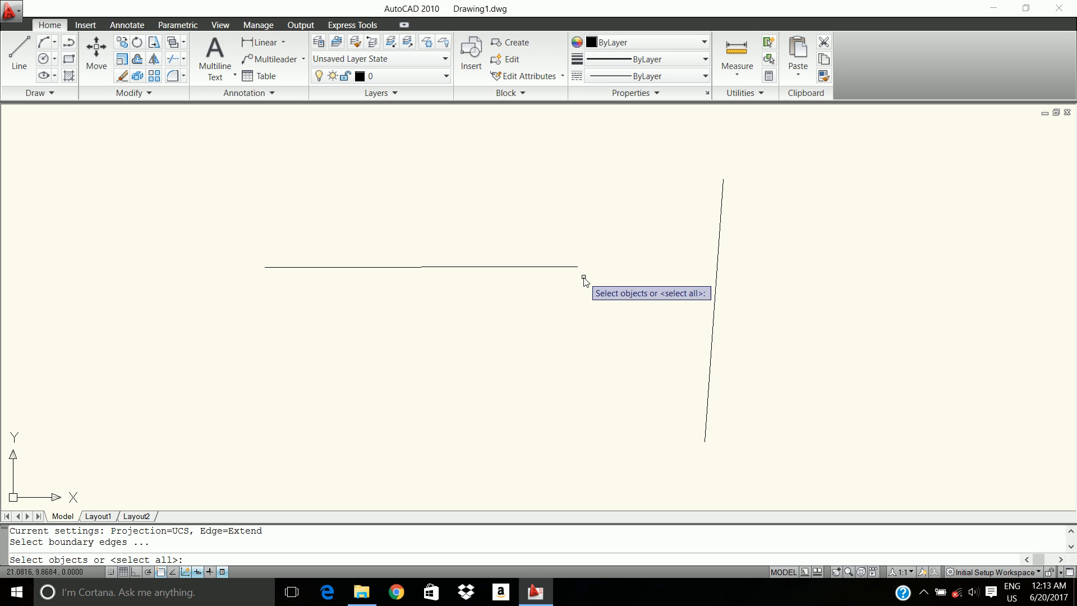
pyautogui.click(718, 261)
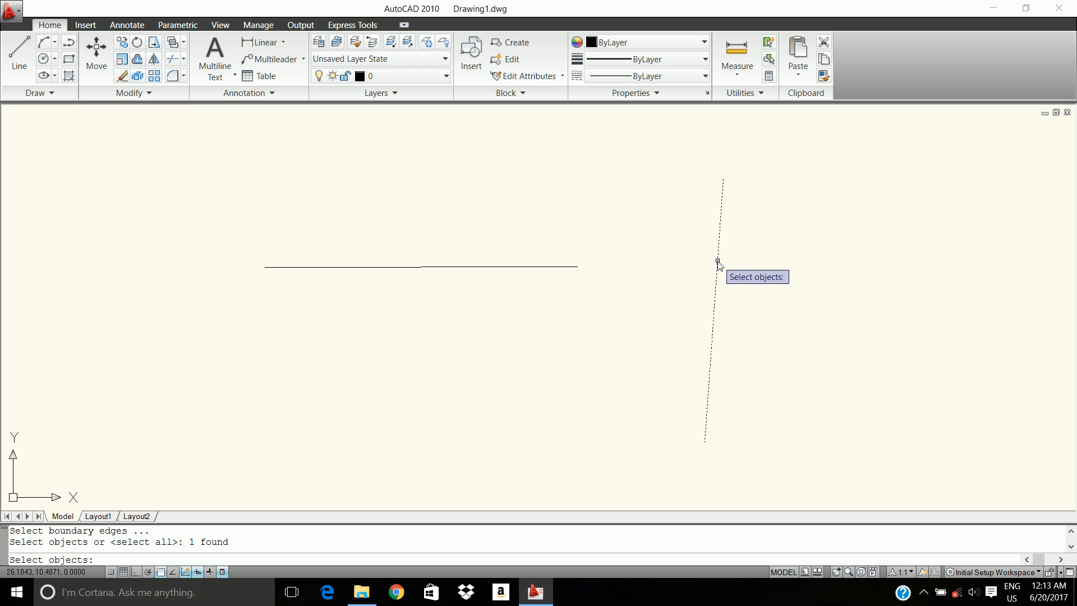
pyautogui.press('Return')
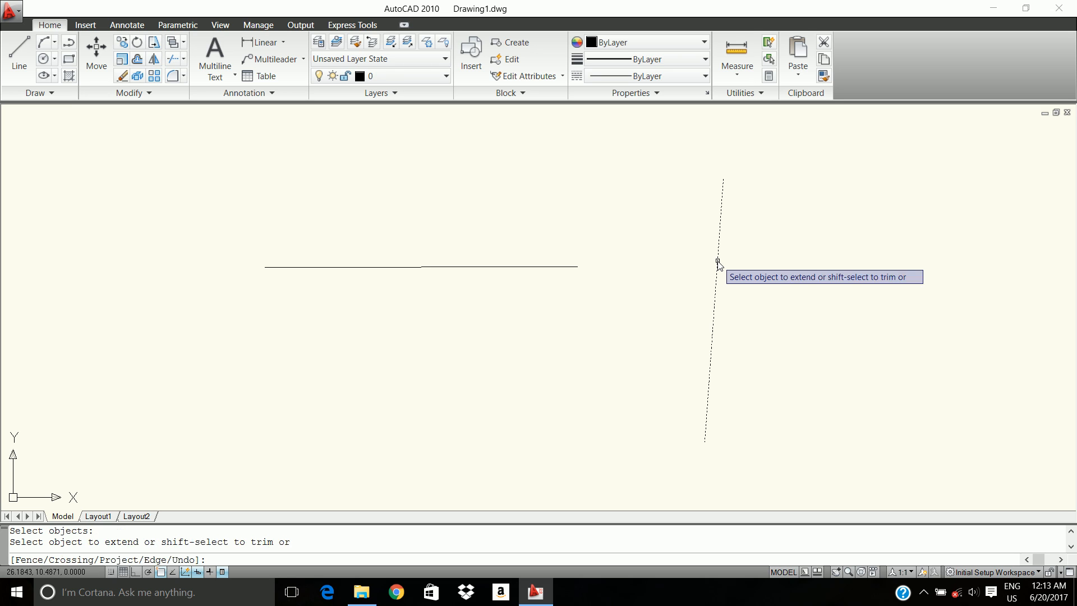
pyautogui.click(573, 268)
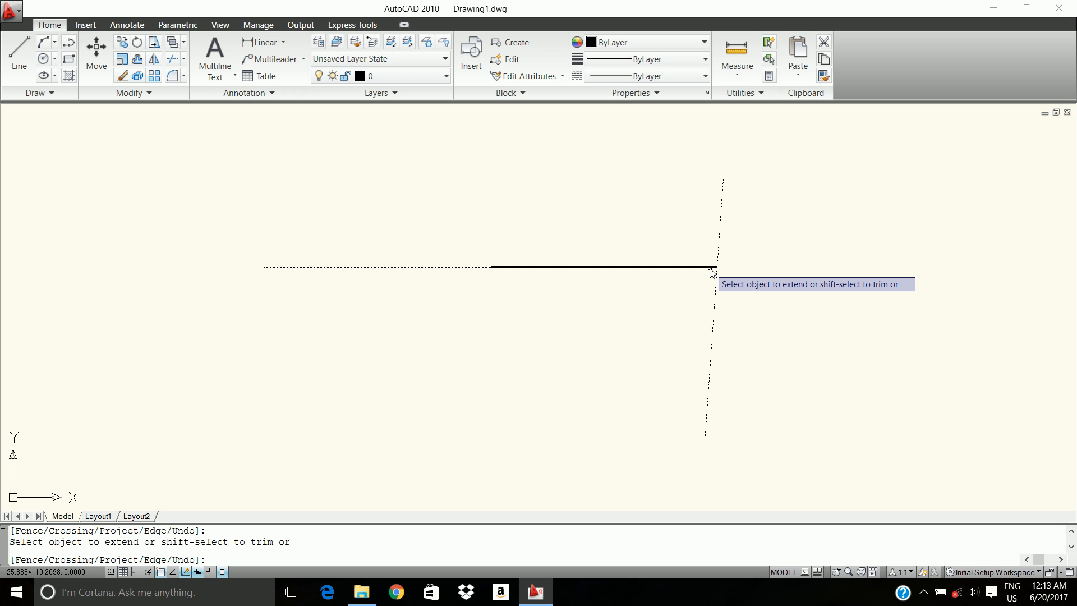
pyautogui.press('Return')
# Step: Erase both lines and draw one long horizontal line across the drawing area with Ortho on
pyautogui.hotkey('ctrl', 'a')
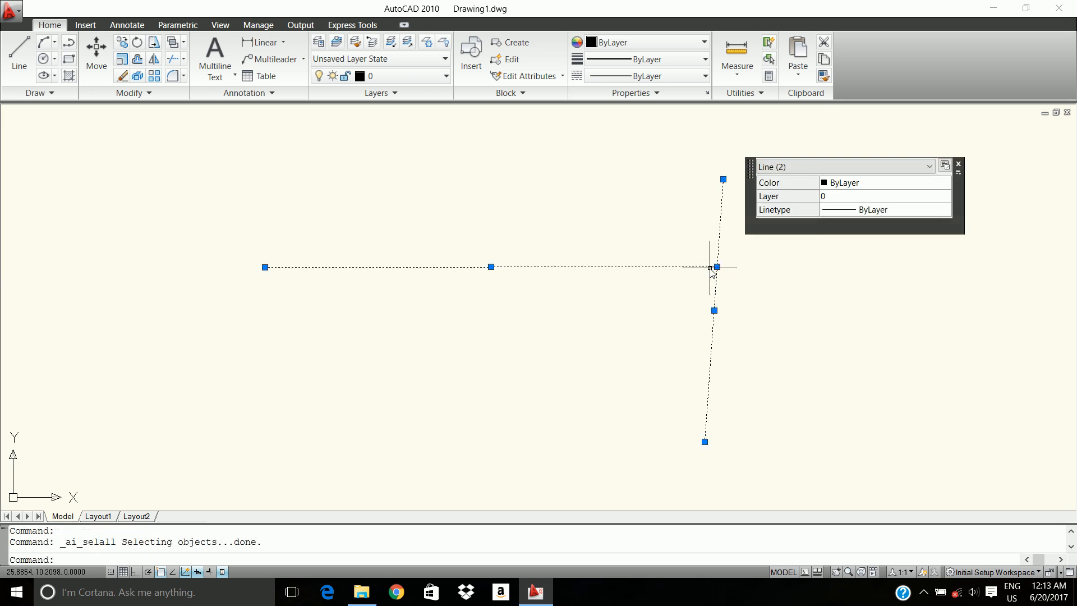
pyautogui.press('Delete')
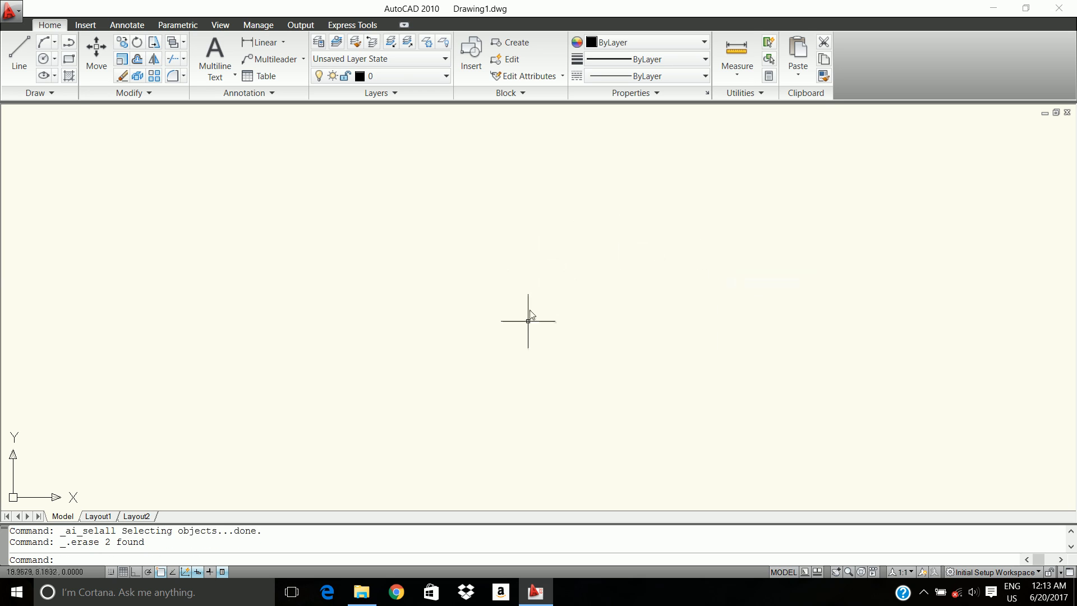
pyautogui.click(20, 56)
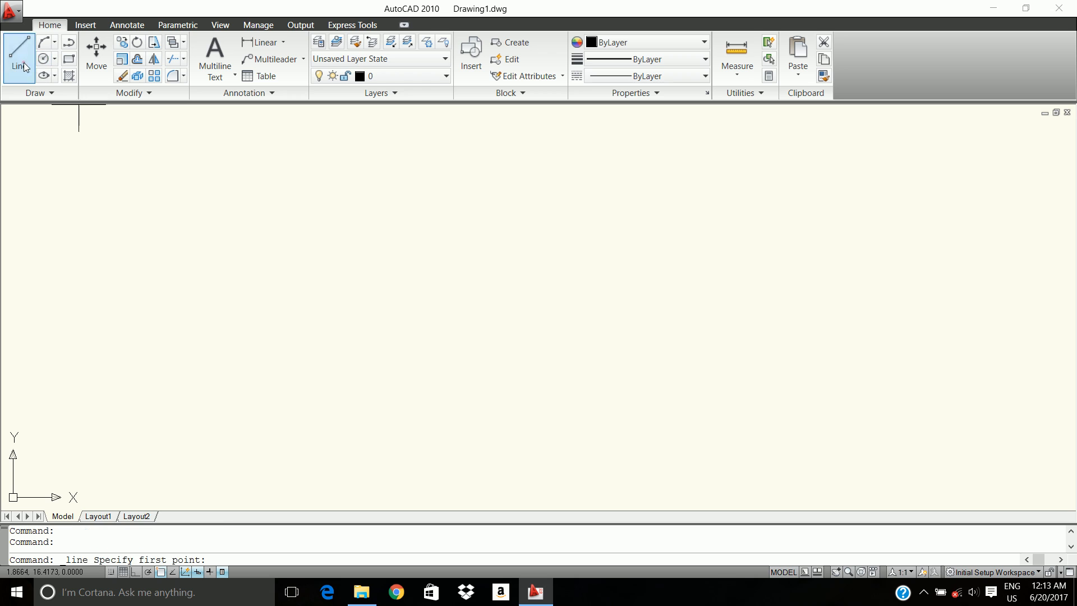
pyautogui.click(135, 571)
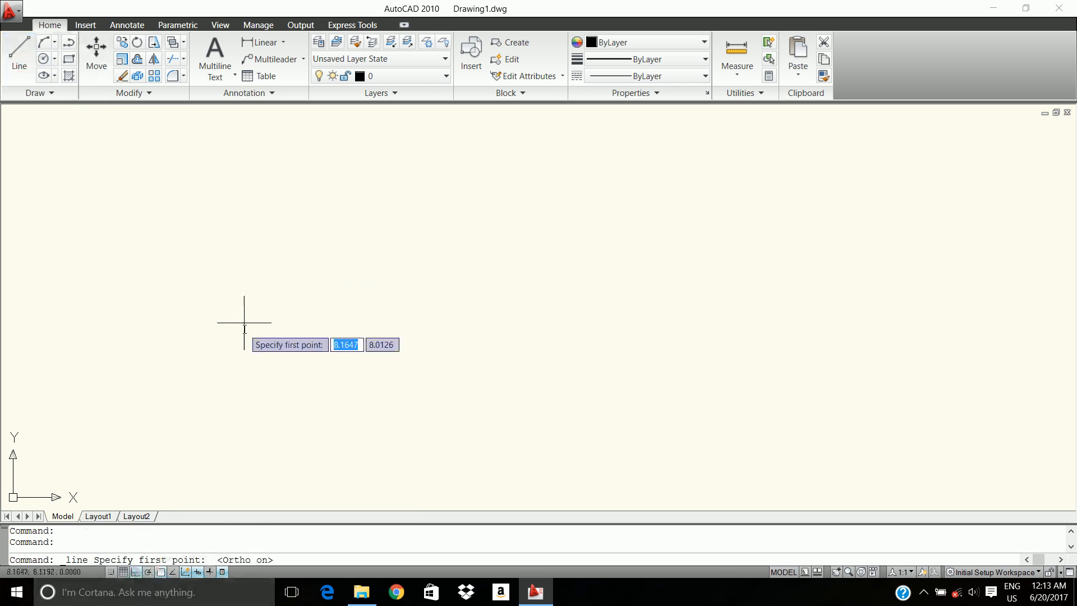
pyautogui.click(235, 290)
pyautogui.click(789, 247)
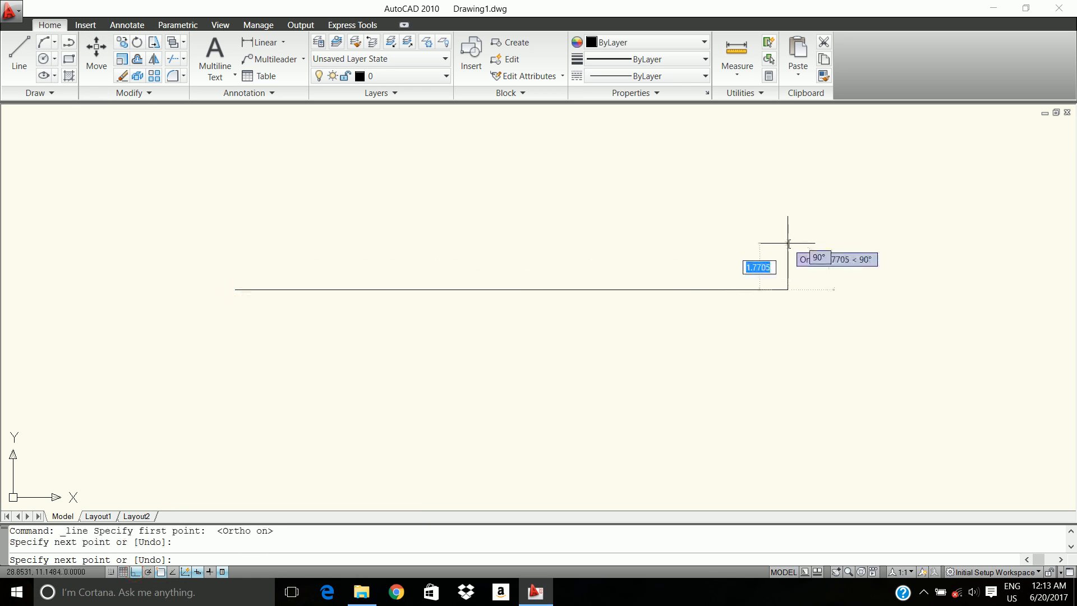
pyautogui.press('Return')
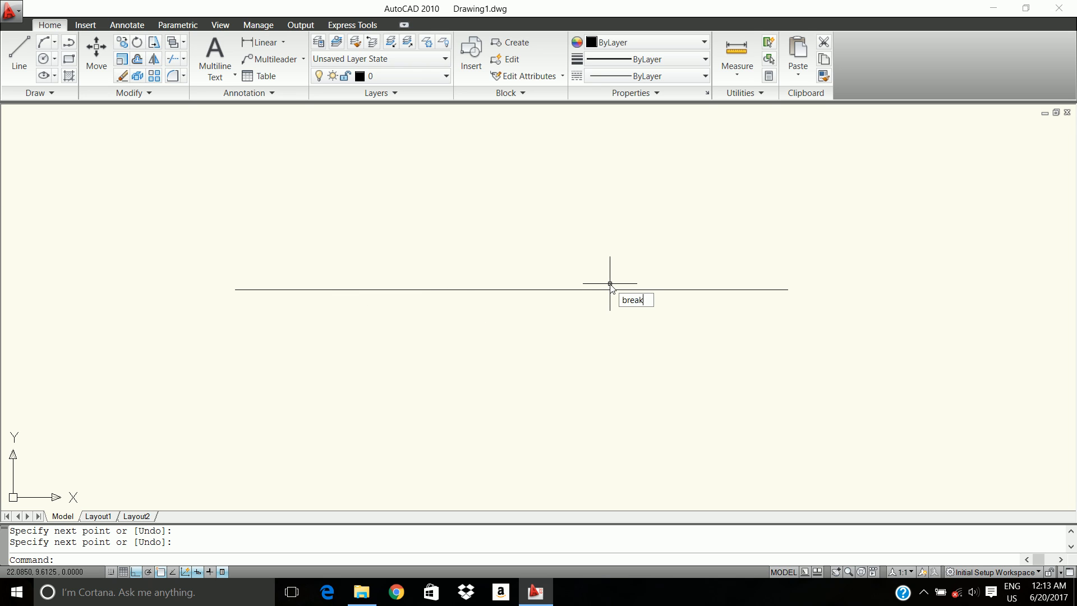
# Step: Break a gap near the middle of the horizontal line by picking two points, and undo the break
pyautogui.write('break')
pyautogui.press('Return')
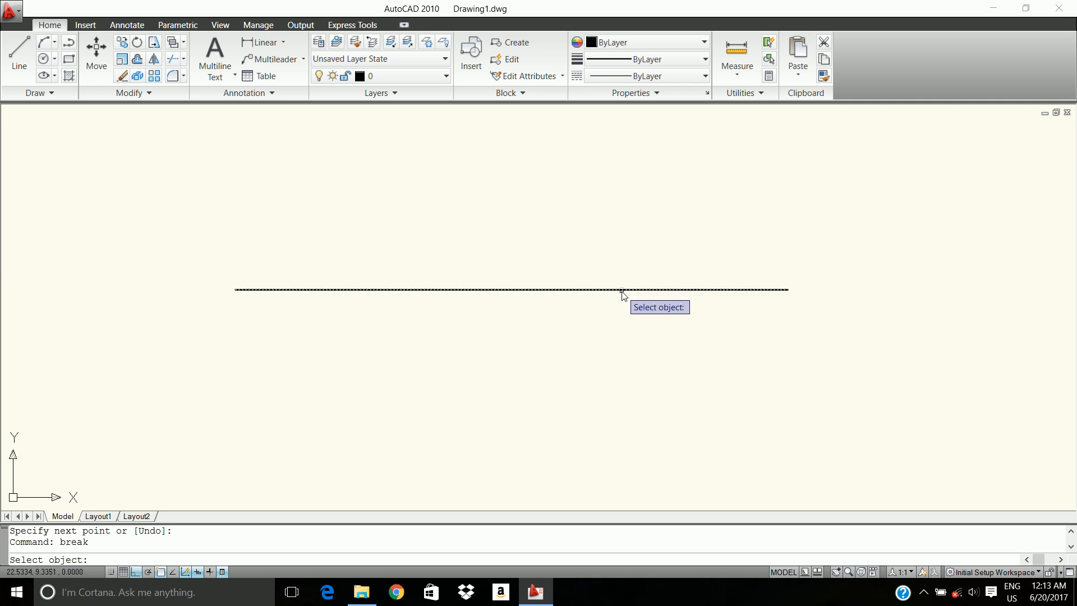
pyautogui.click(467, 290)
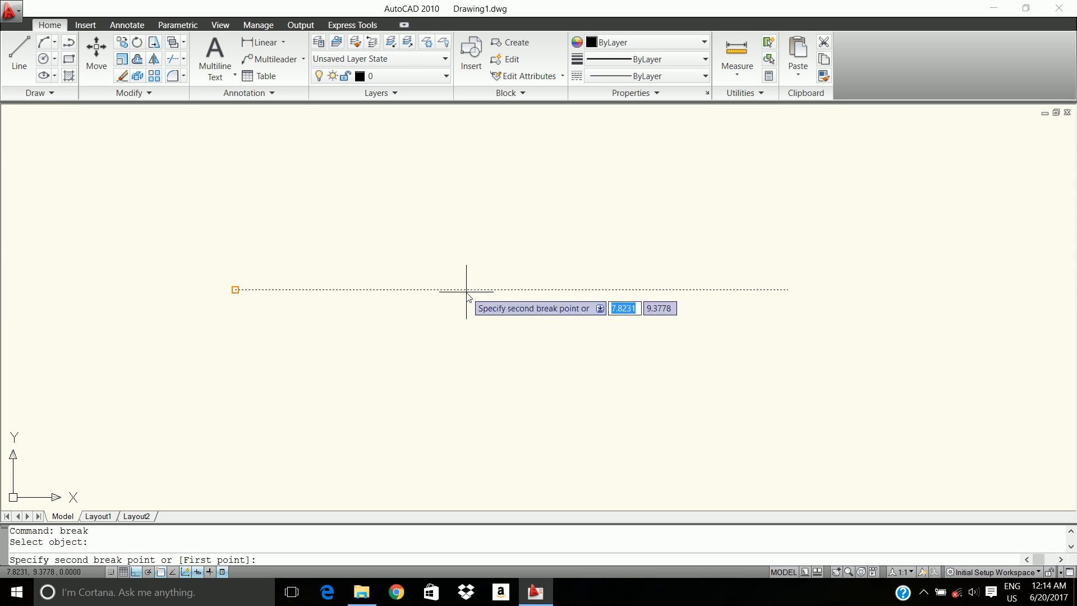
pyautogui.click(523, 298)
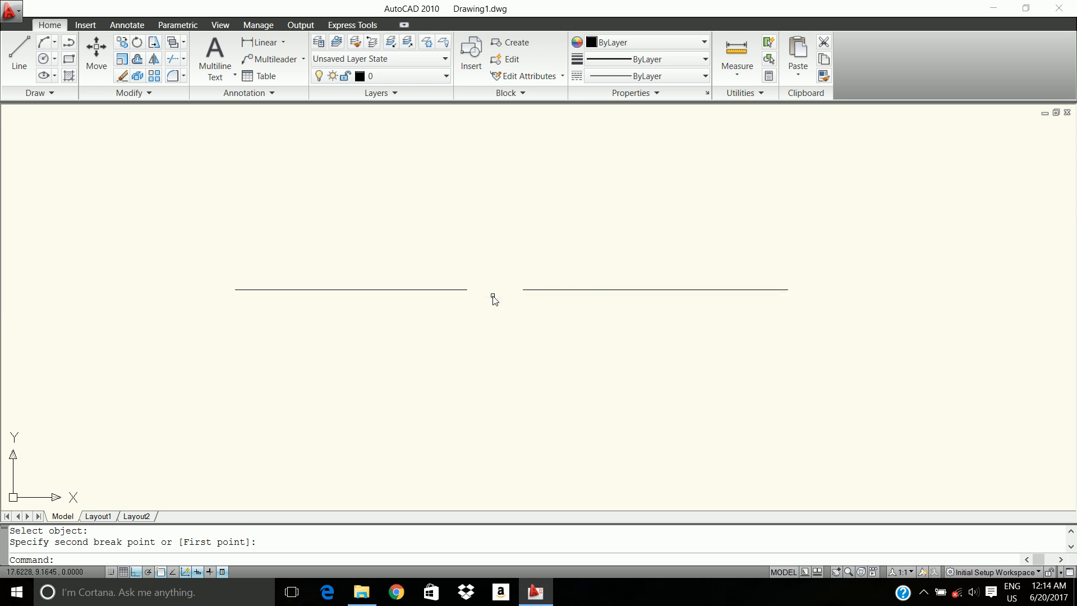
pyautogui.hotkey('ctrl', 'z')
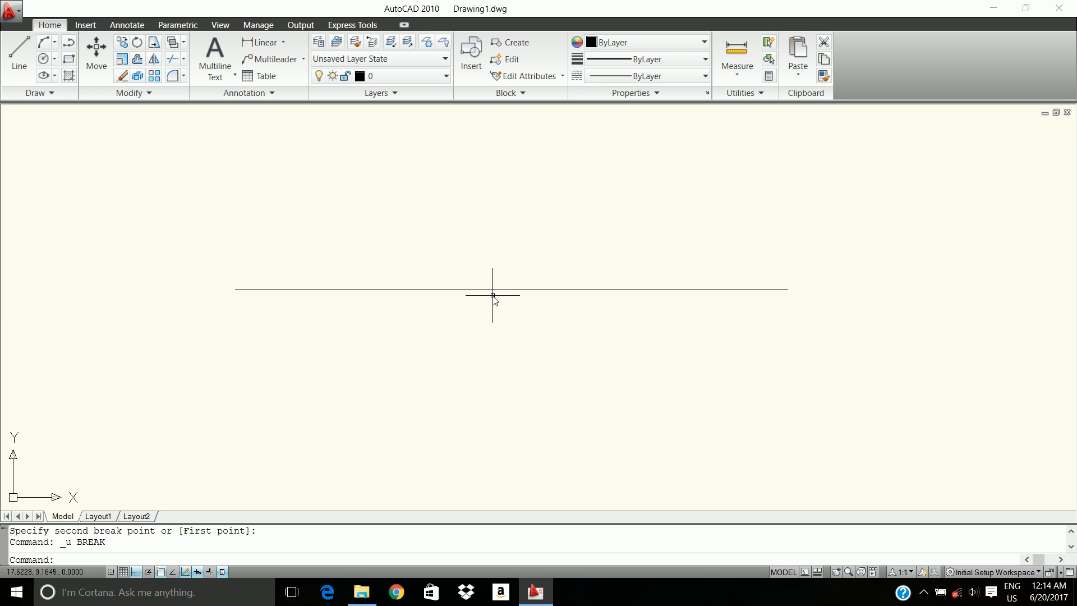
# Step: Break the horizontal line from near its middle to its left endpoint, and undo the break
pyautogui.press('Return')
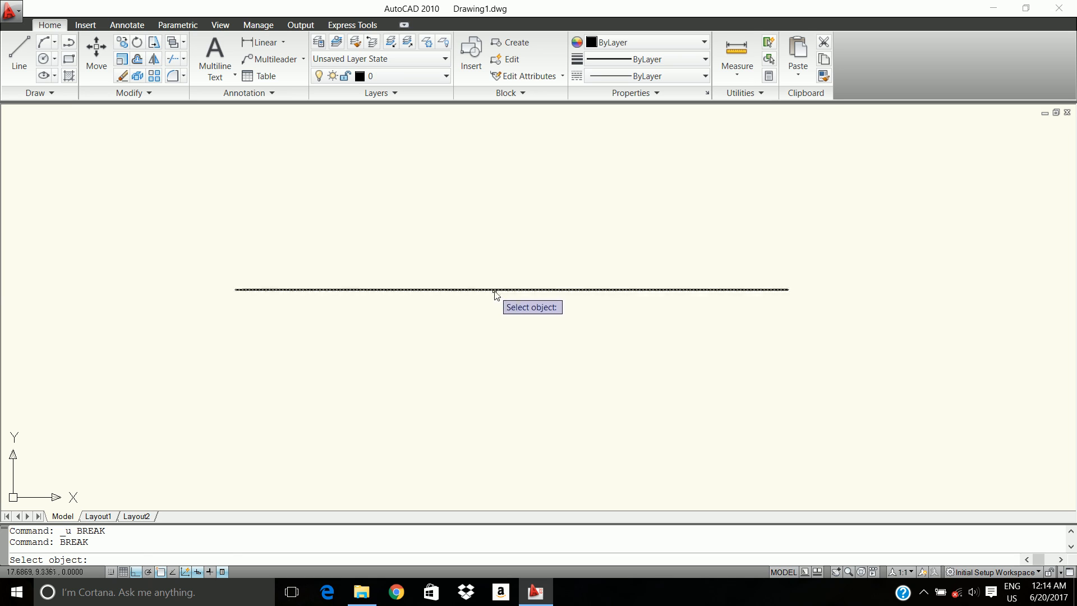
pyautogui.click(495, 290)
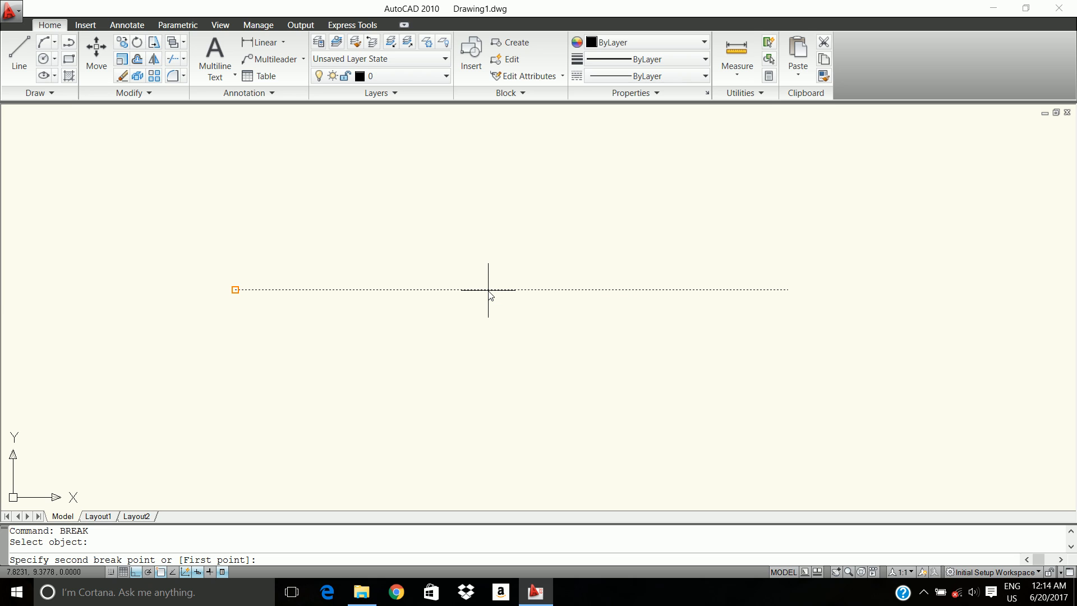
pyautogui.click(489, 290)
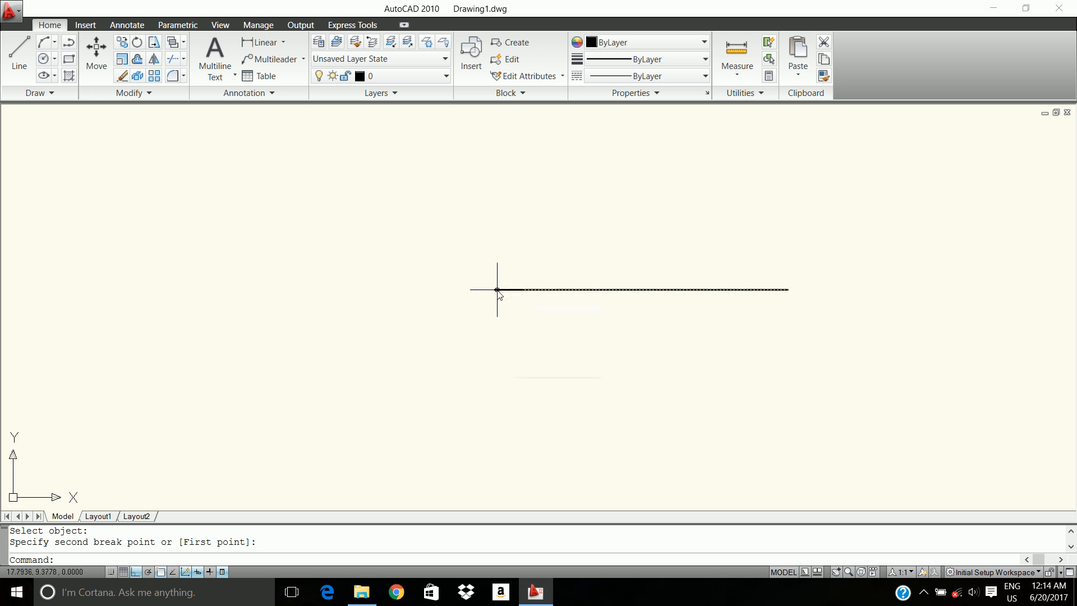
pyautogui.hotkey('ctrl', 'z')
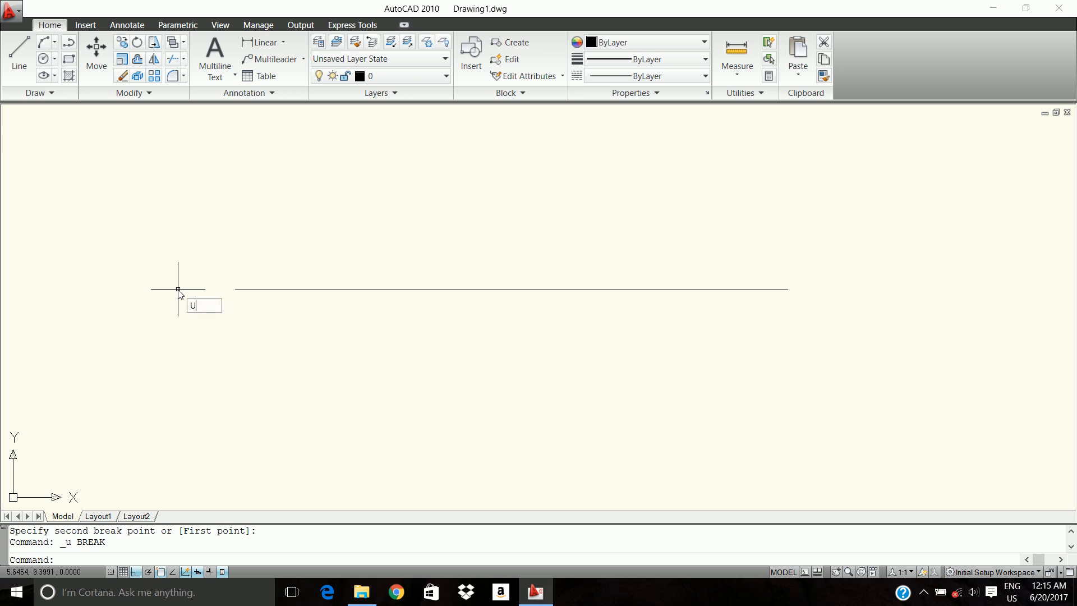
# Step: Break a small gap near the right end of the horizontal line, using the First point option to pick both break points
pyautogui.press('Return')
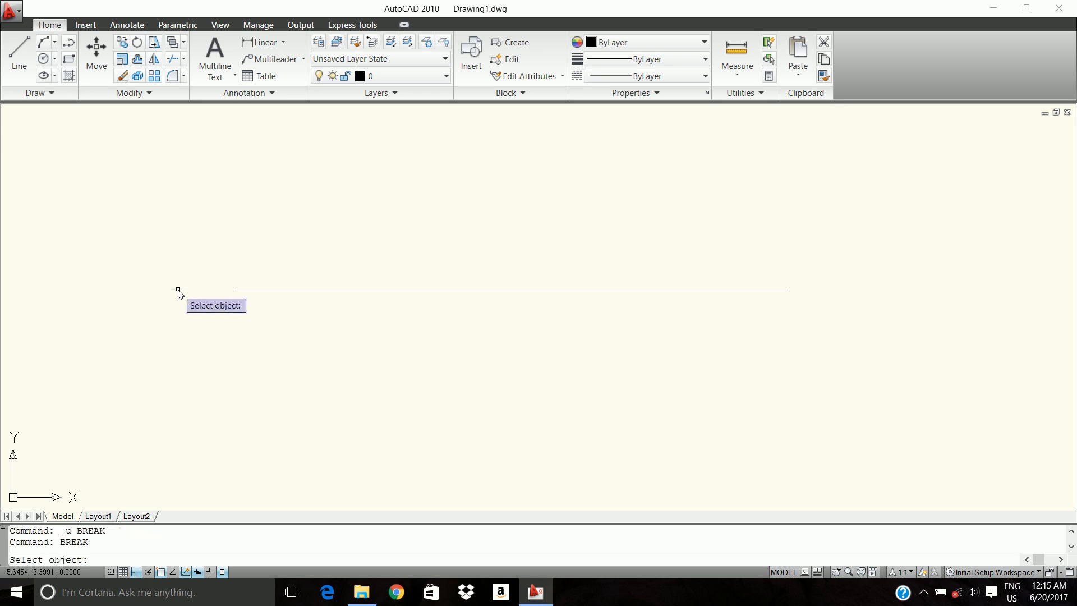
pyautogui.click(449, 291)
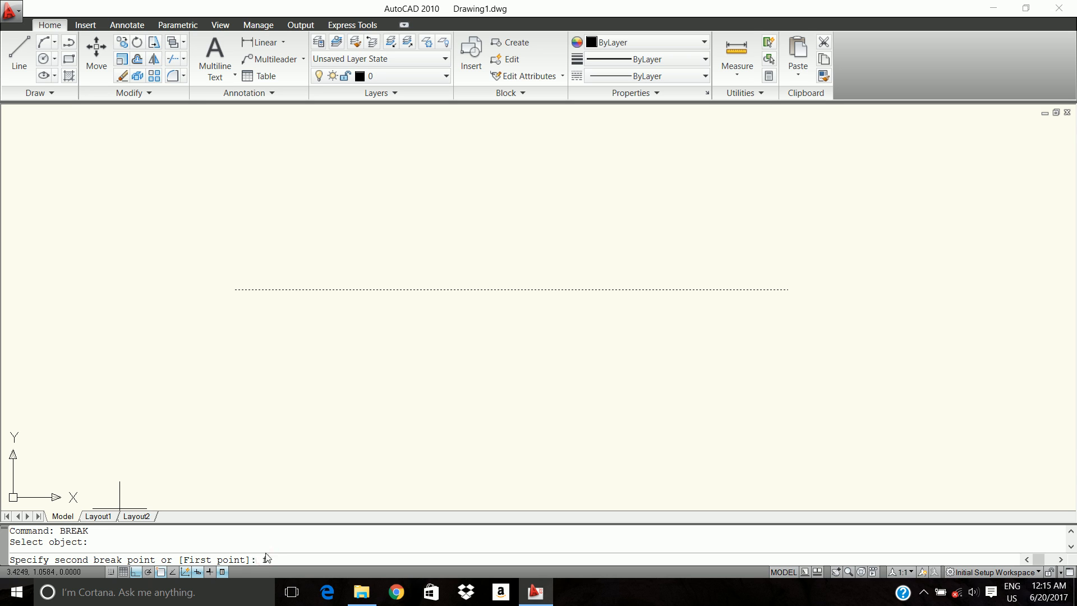
pyautogui.press('Return')
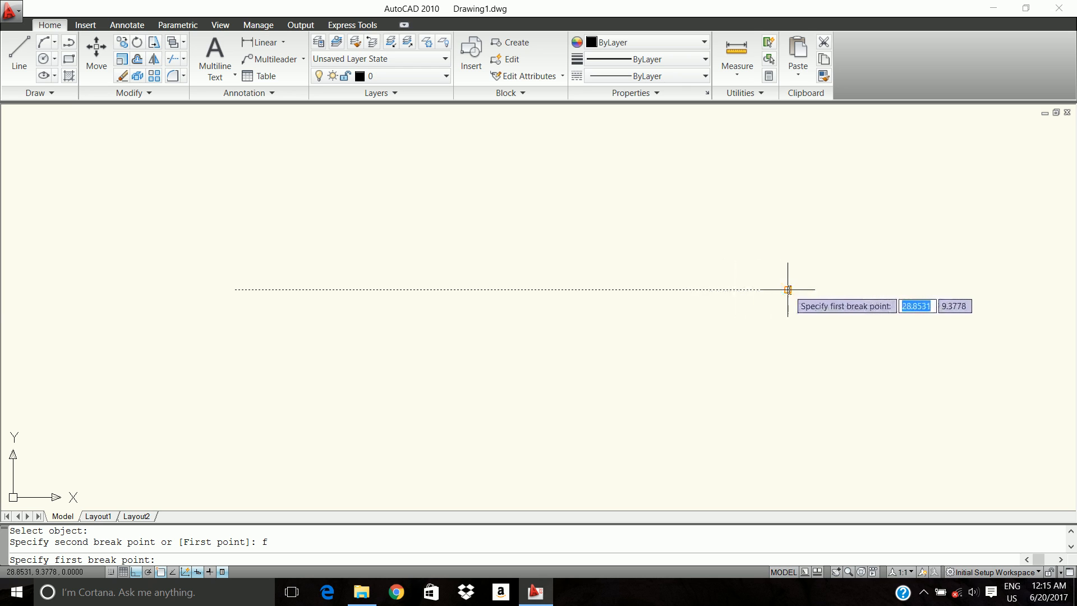
pyautogui.click(700, 299)
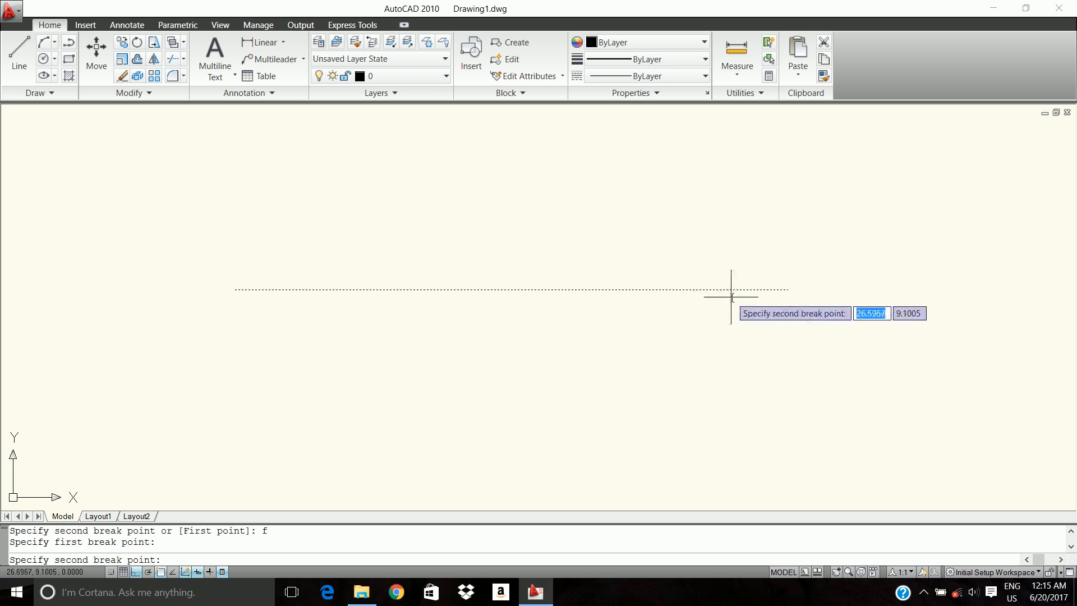
pyautogui.click(721, 298)
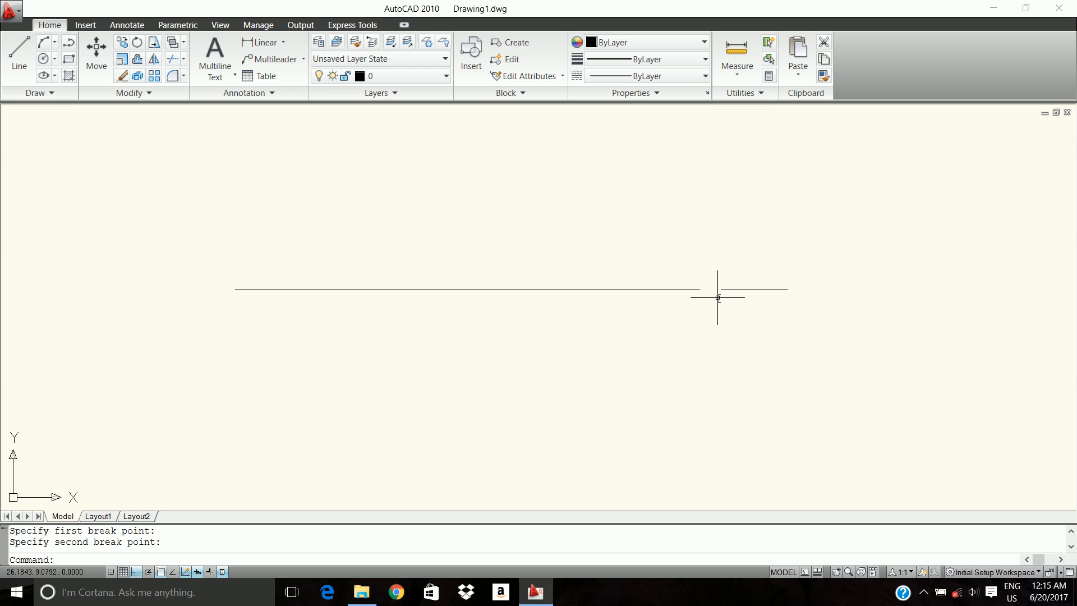
# Step: Erase both line segments and draw a vertical line in the left part of the drawing area
pyautogui.hotkey('ctrl', 'a')
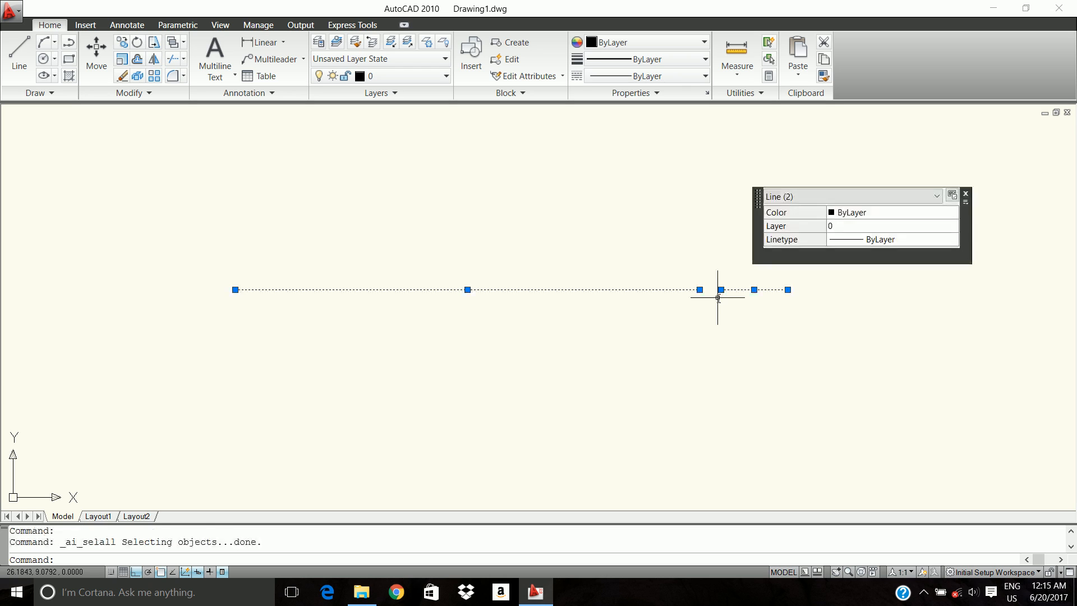
pyautogui.press('Delete')
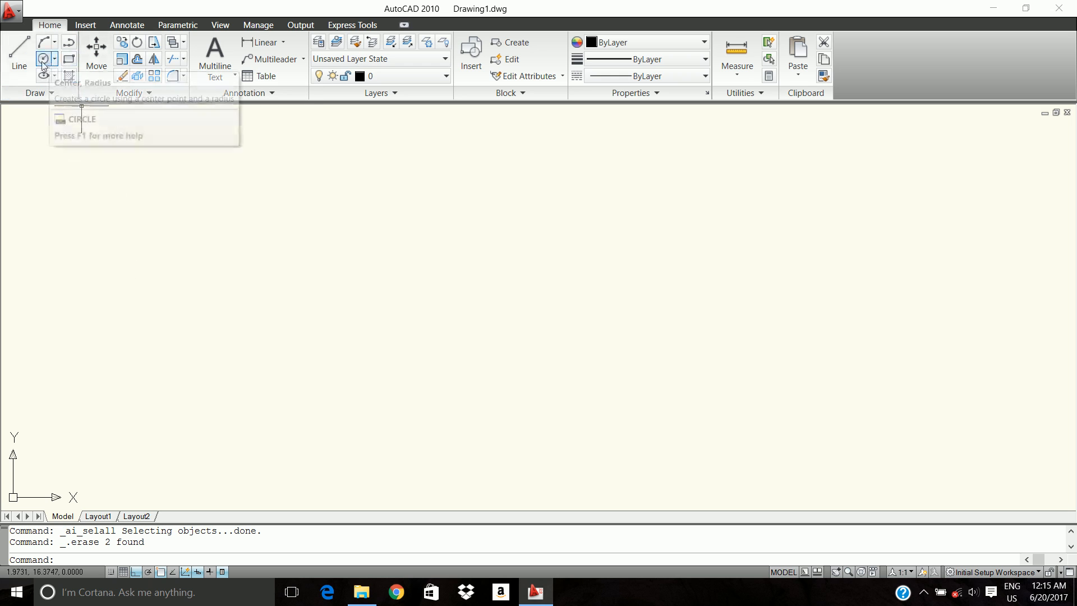
pyautogui.click(20, 65)
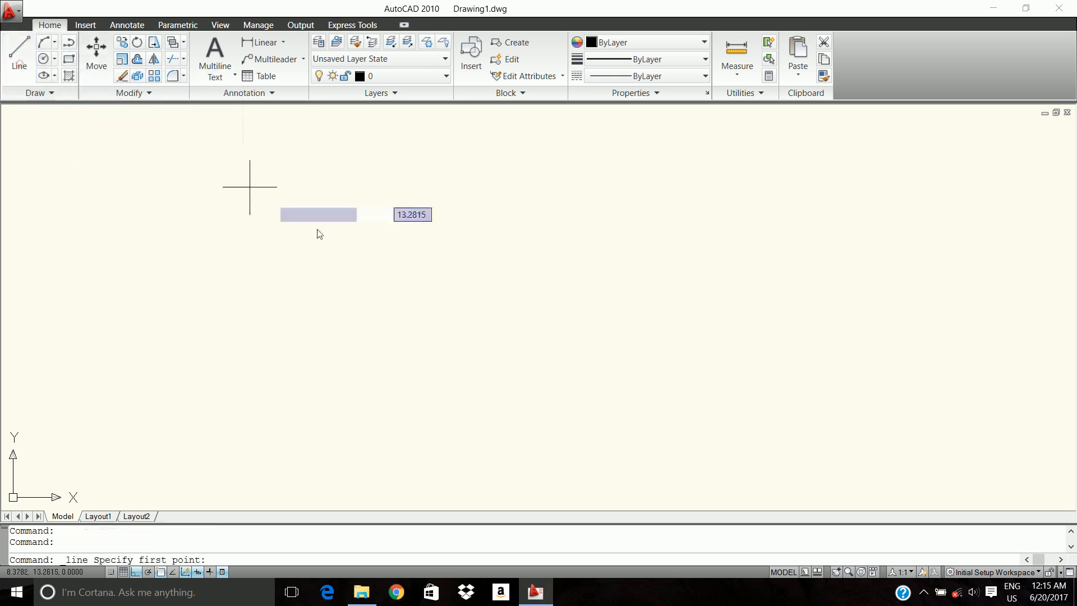
pyautogui.click(285, 277)
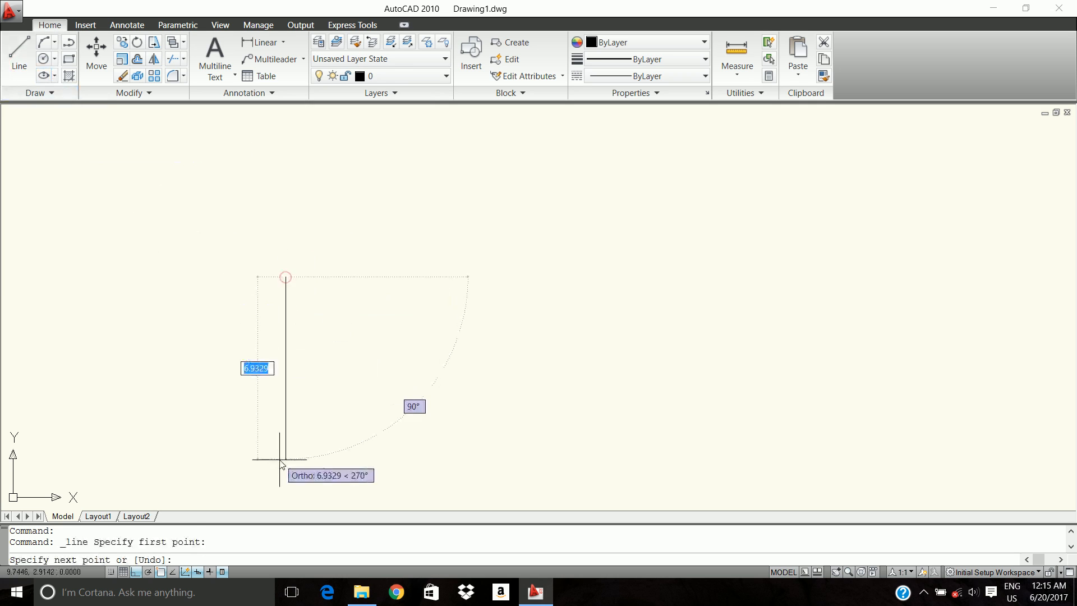
pyautogui.click(285, 441)
pyautogui.press('Return')
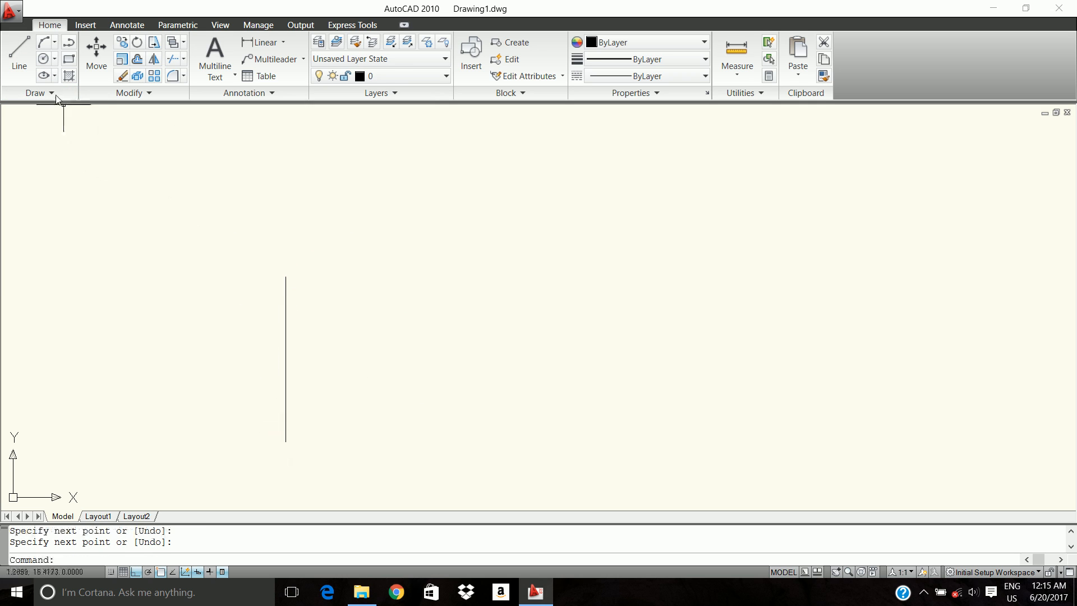
# Step: Draw a circle with a radius of about 2 units centred on the upper endpoint of the vertical line
pyautogui.click(44, 58)
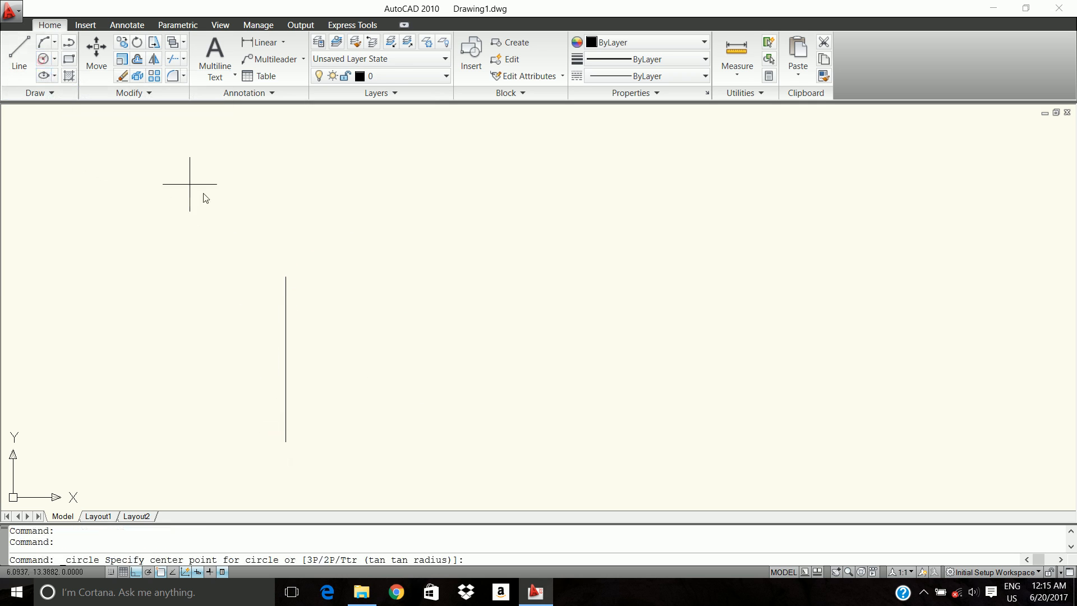
pyautogui.click(286, 278)
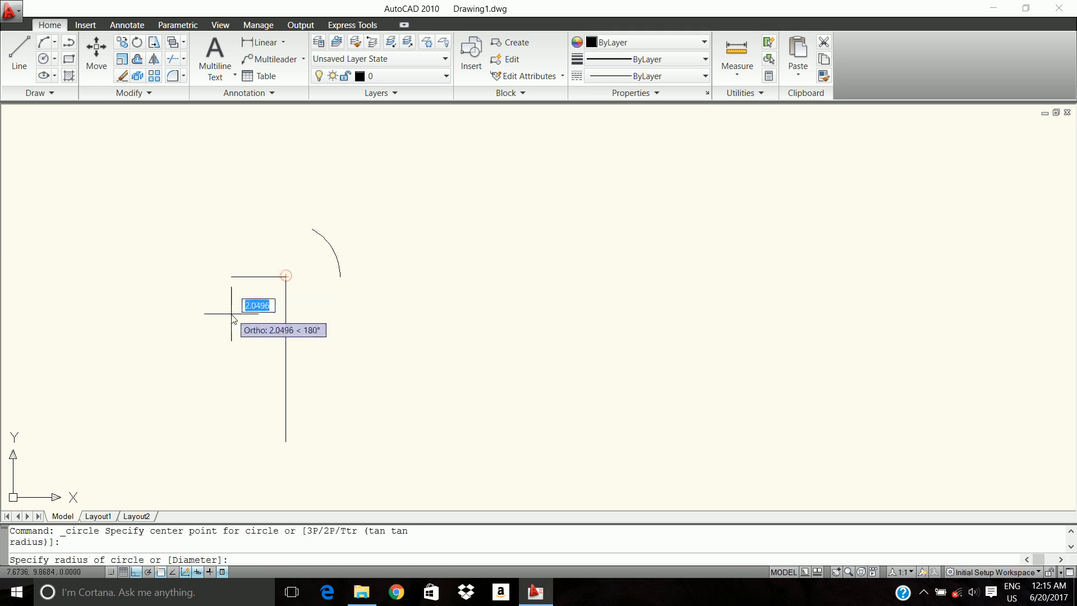
pyautogui.click(252, 319)
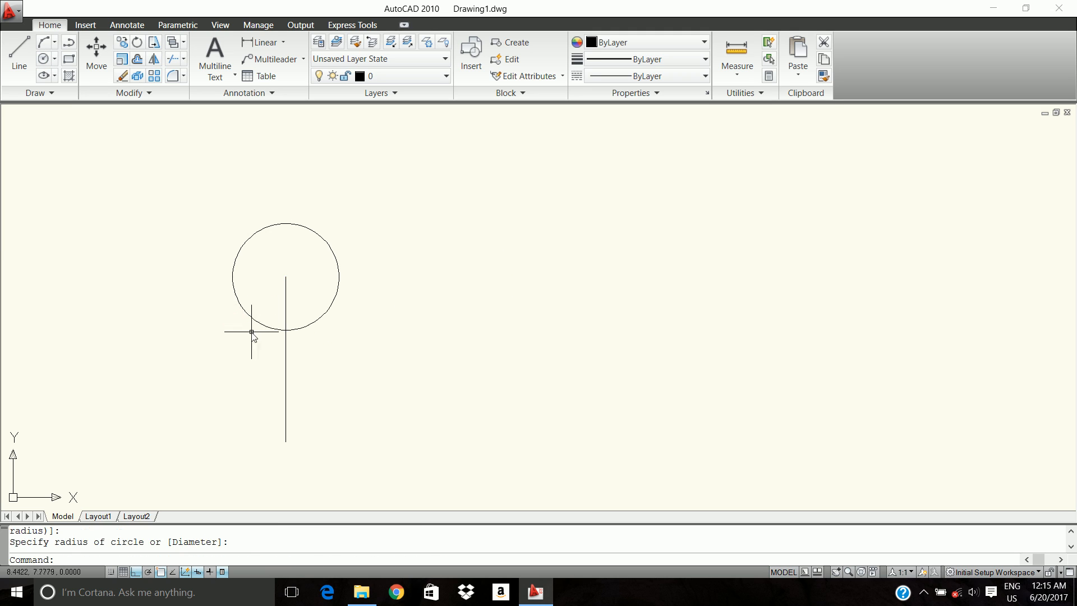
# Step: Draw a second vertical line in the right part of the drawing area
pyautogui.click(19, 56)
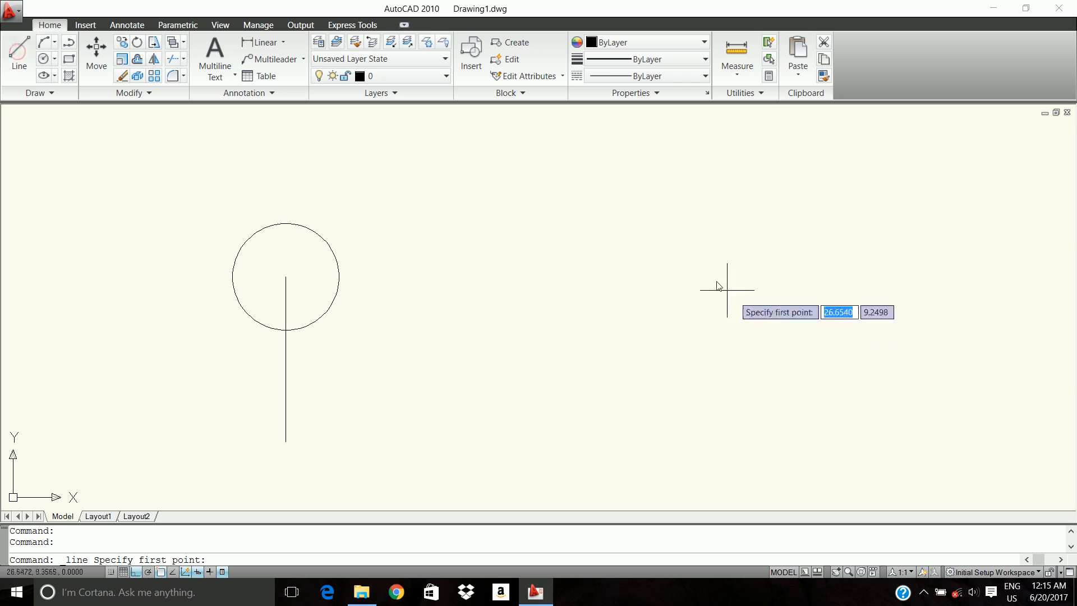
pyautogui.click(696, 260)
pyautogui.click(743, 444)
pyautogui.press('Return')
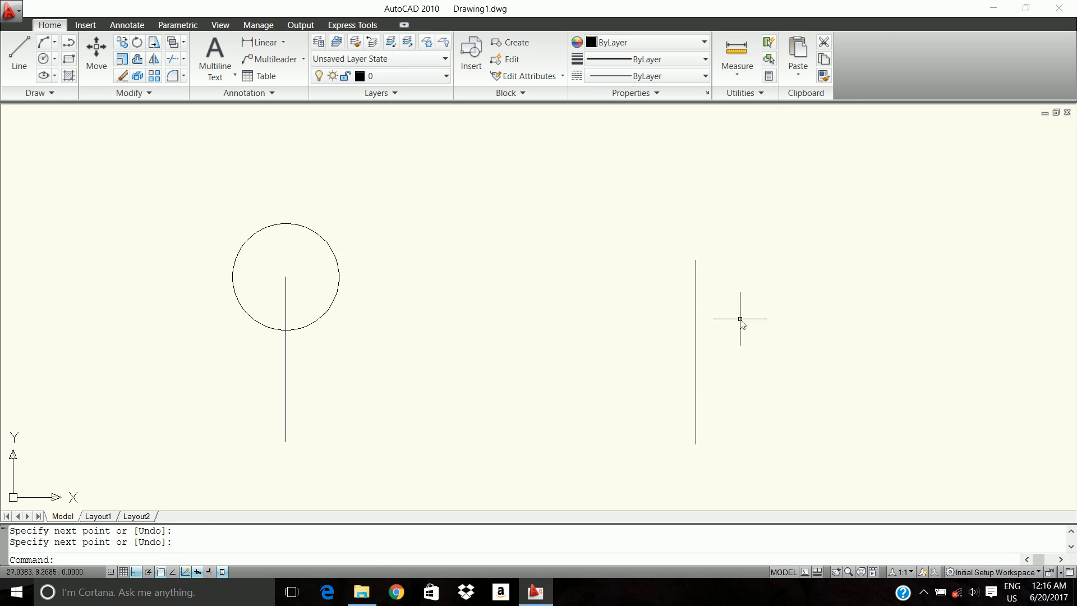
# Step: Move the circle from its centre to the upper endpoint of the right vertical line, with Ortho mode turned off
pyautogui.write('m')
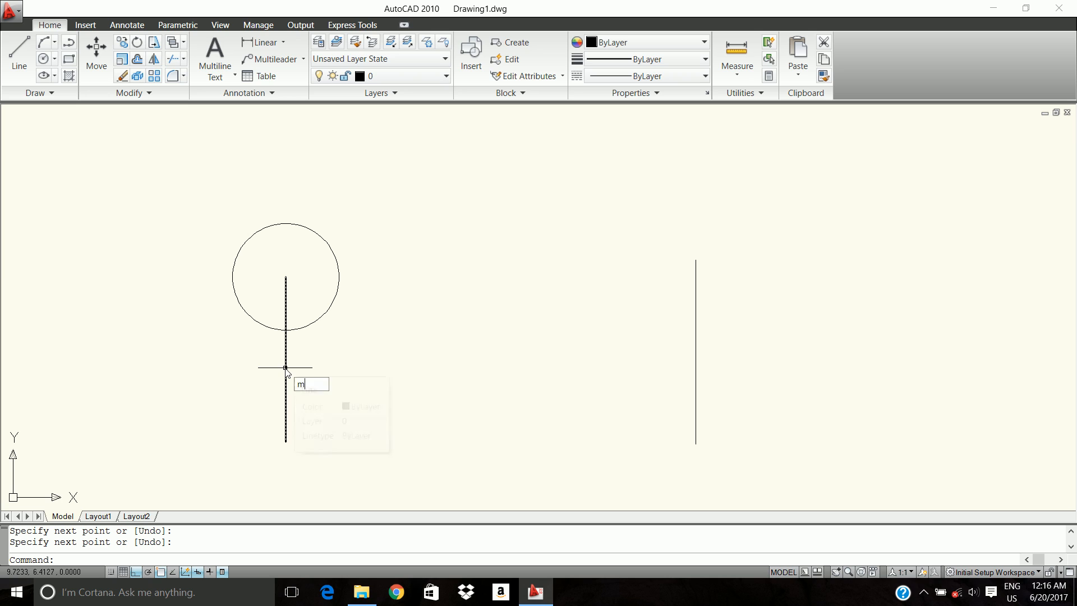
pyautogui.write('po')
pyautogui.press('Return')
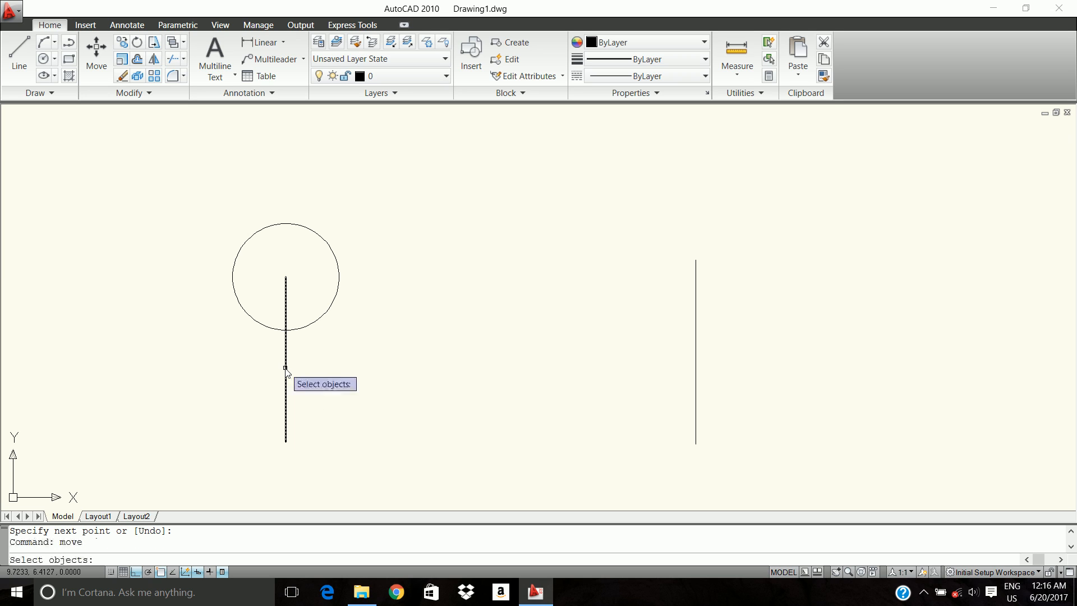
pyautogui.click(272, 328)
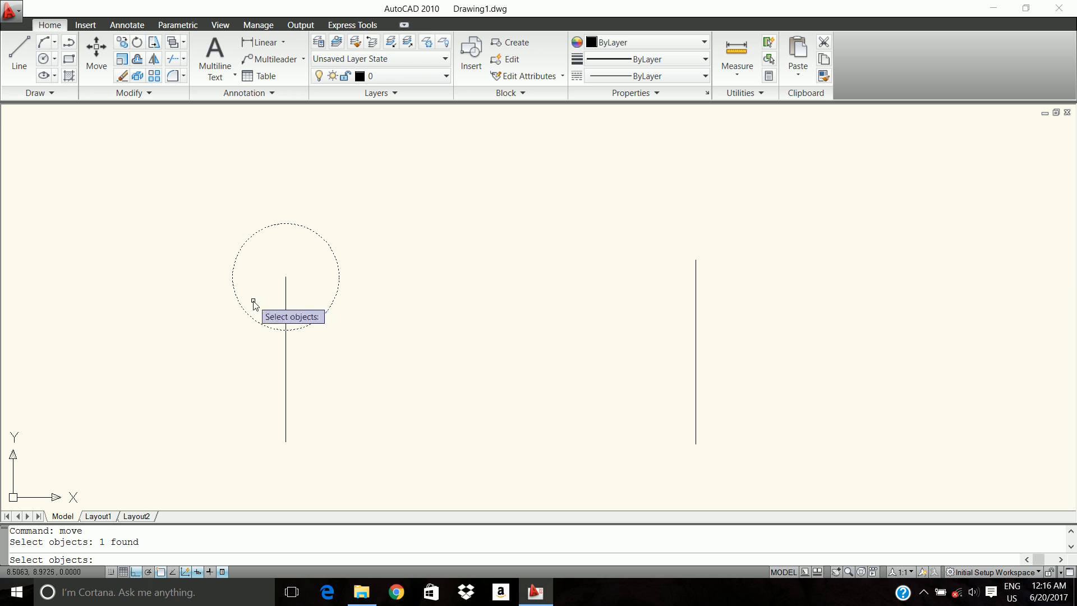
pyautogui.press('Return')
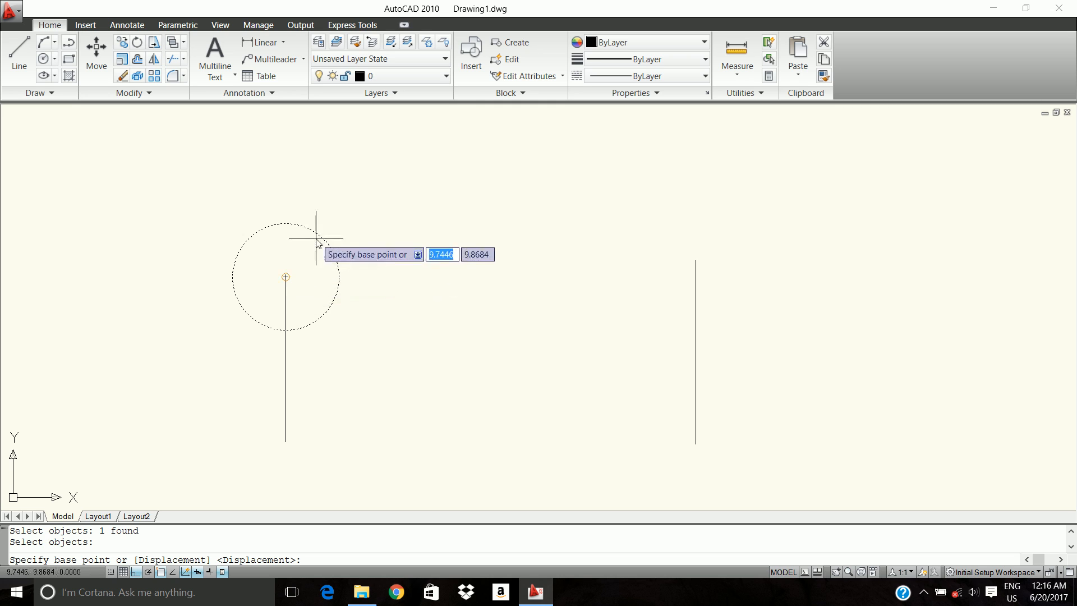
pyautogui.click(285, 276)
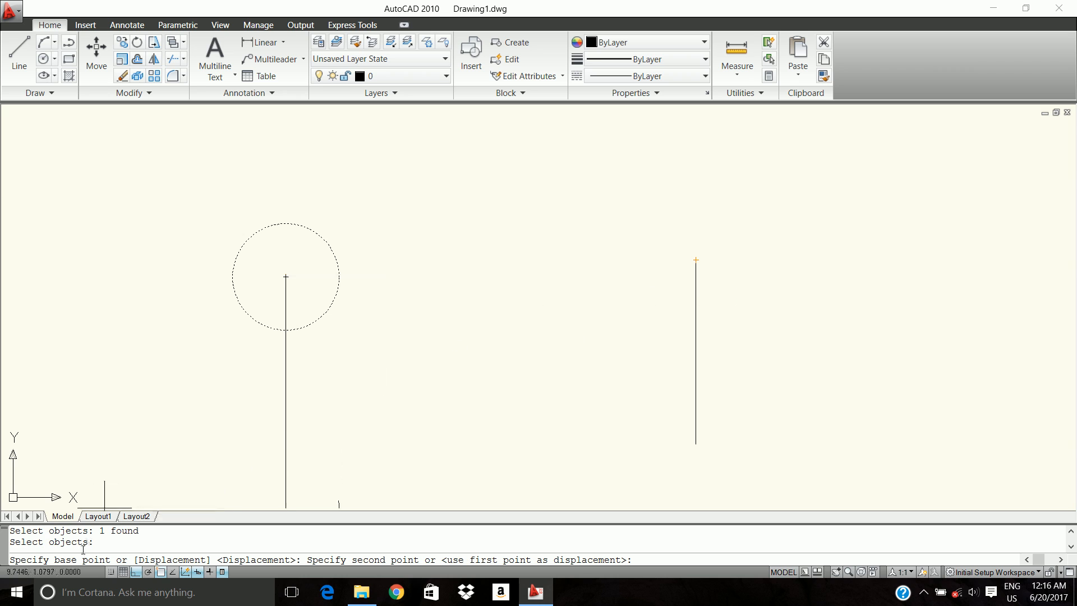
pyautogui.click(138, 572)
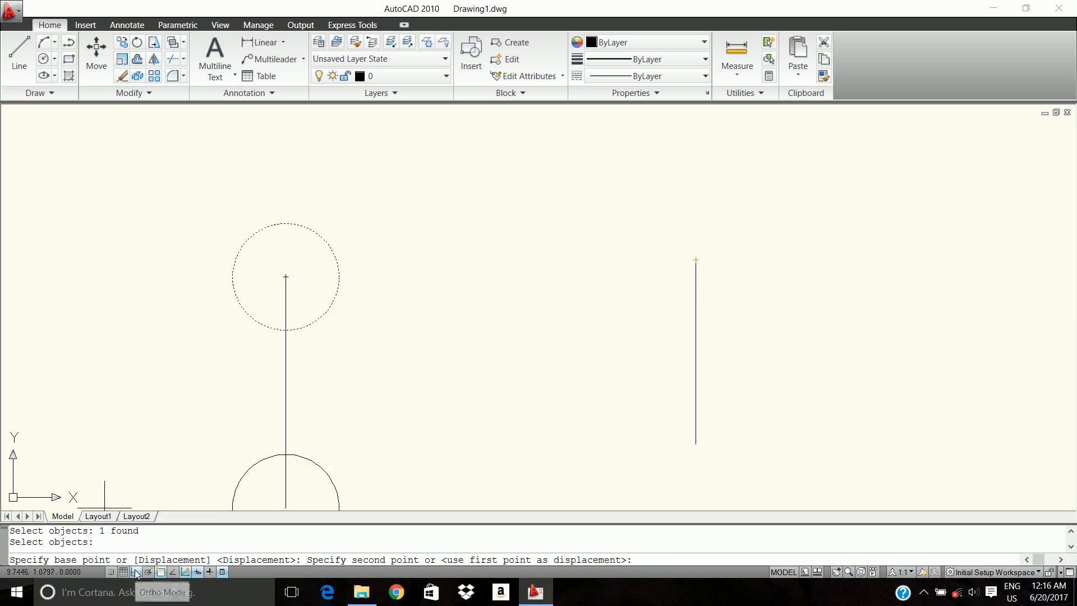
pyautogui.click(696, 260)
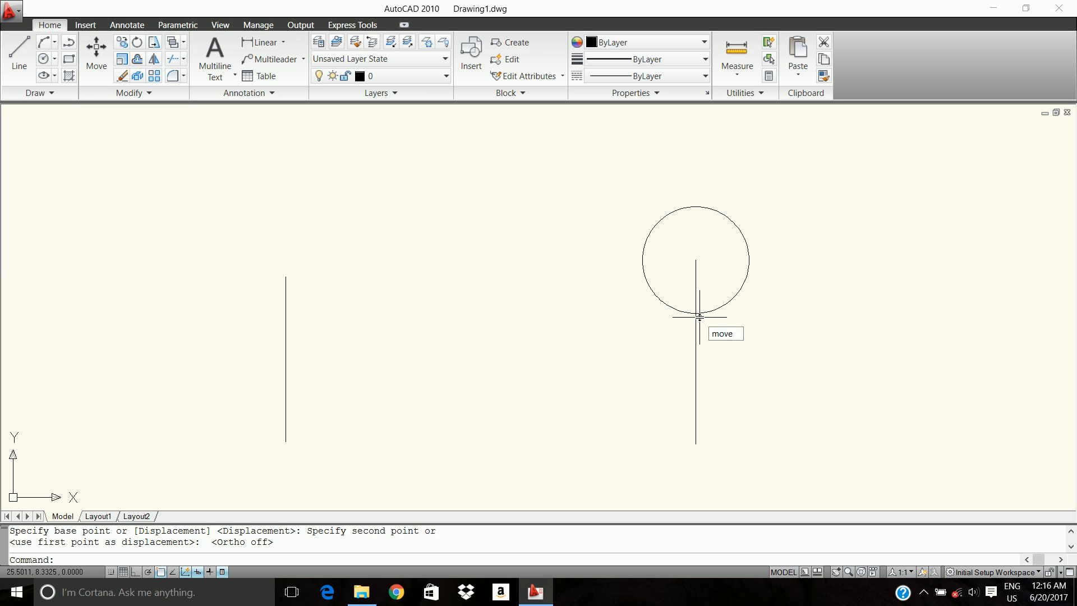
# Step: Move the circle by its bottom quadrant point onto the upper endpoint of the left vertical line
pyautogui.press('Return')
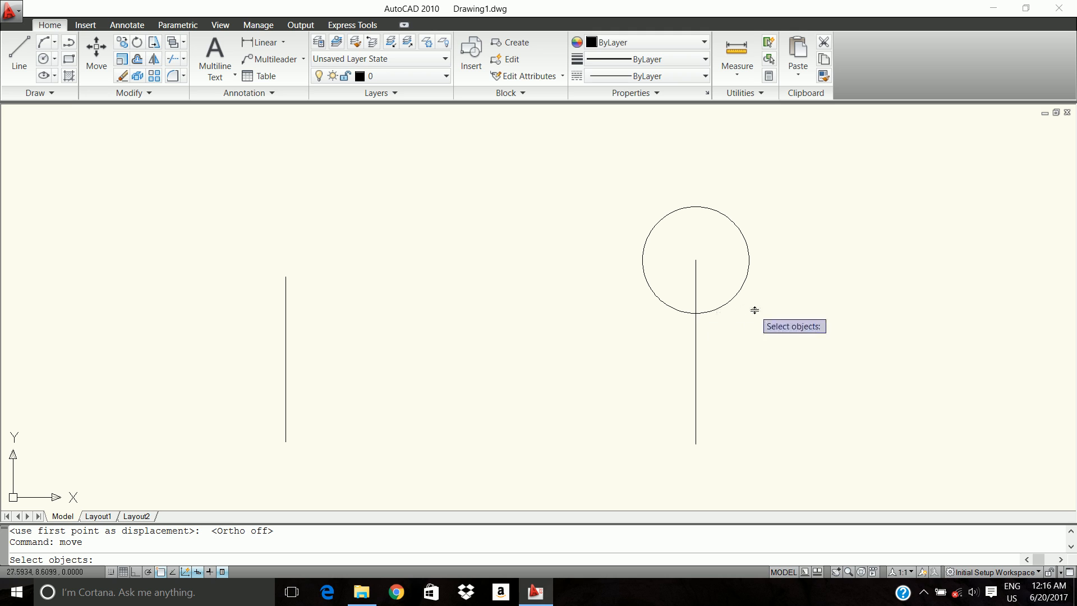
pyautogui.click(741, 290)
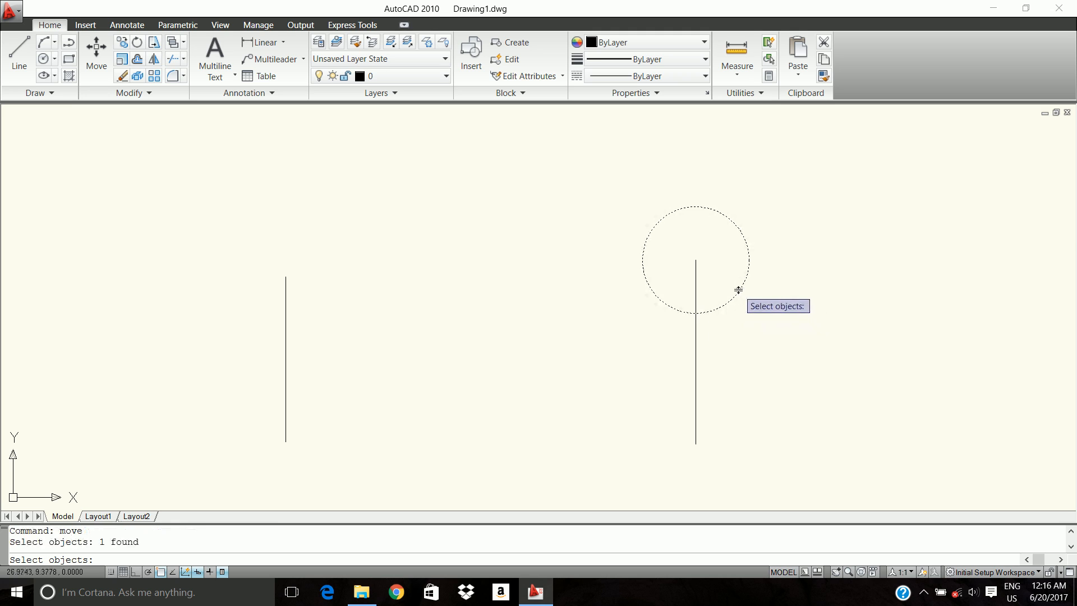
pyautogui.press('Return')
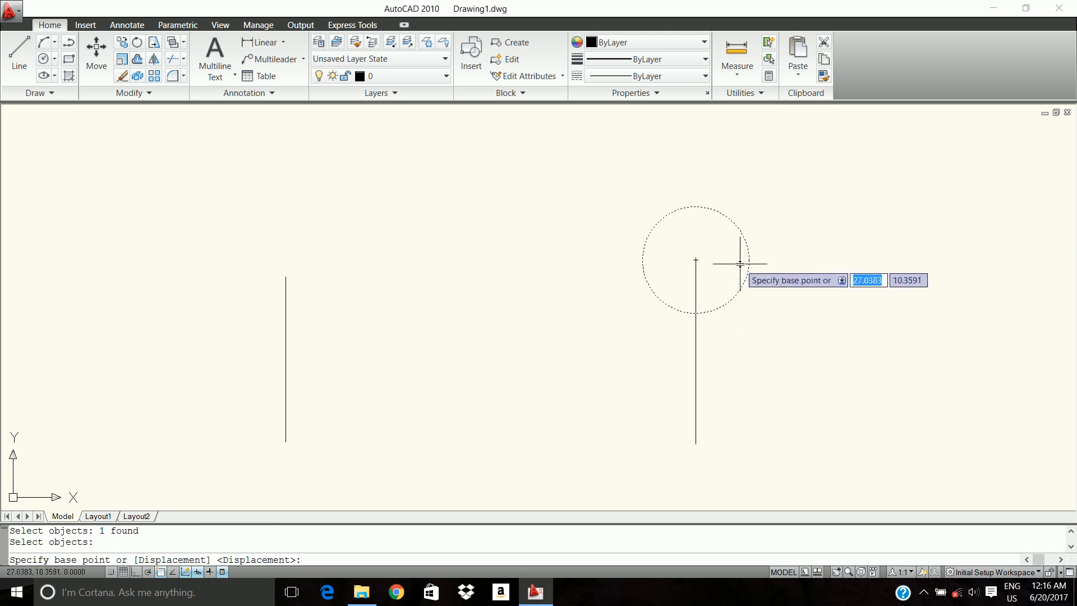
pyautogui.click(696, 314)
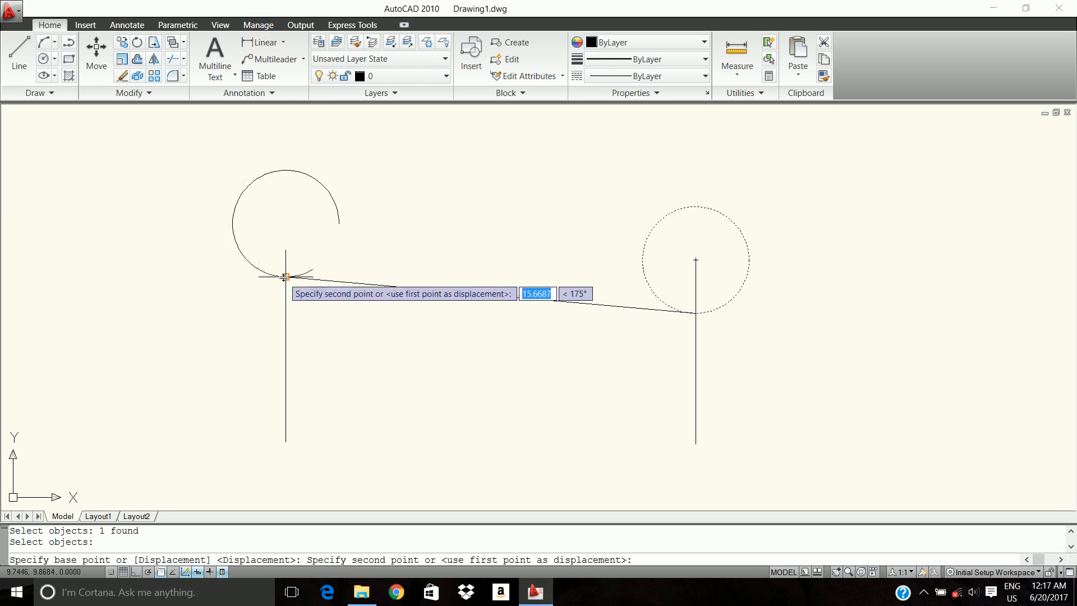
pyautogui.click(286, 277)
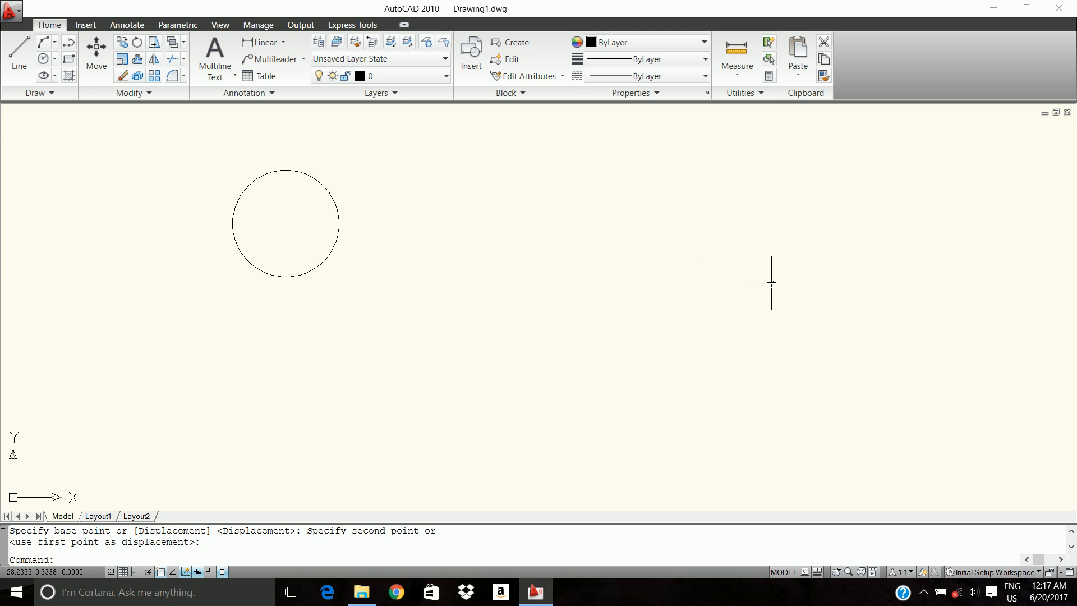
# Step: Erase all objects and draw a circle with a radius of 1 in the upper left part of the drawing area
pyautogui.hotkey('ctrl', 'a')
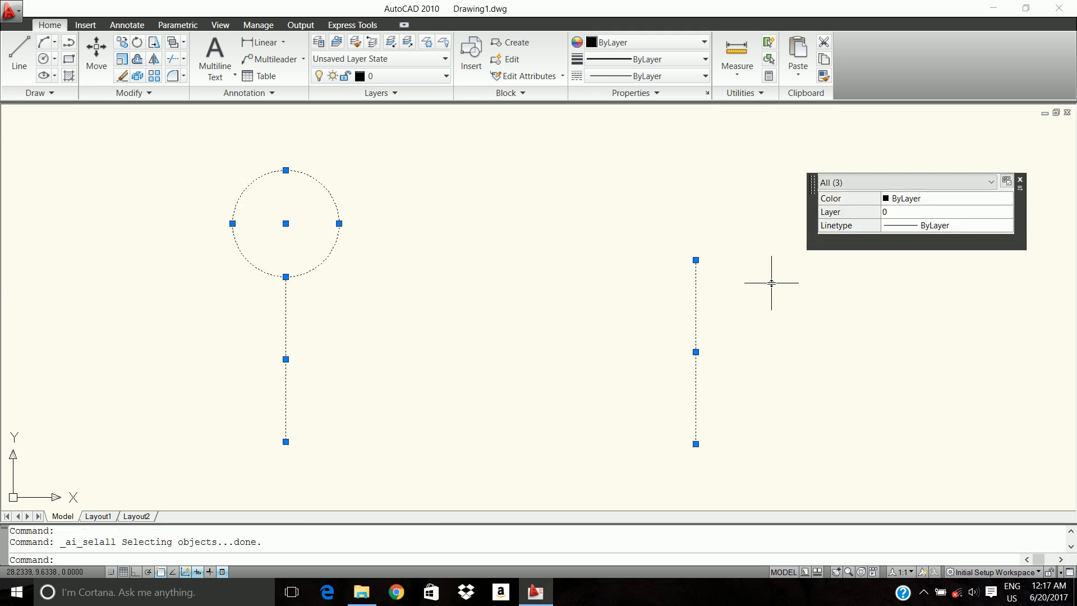
pyautogui.press('Delete')
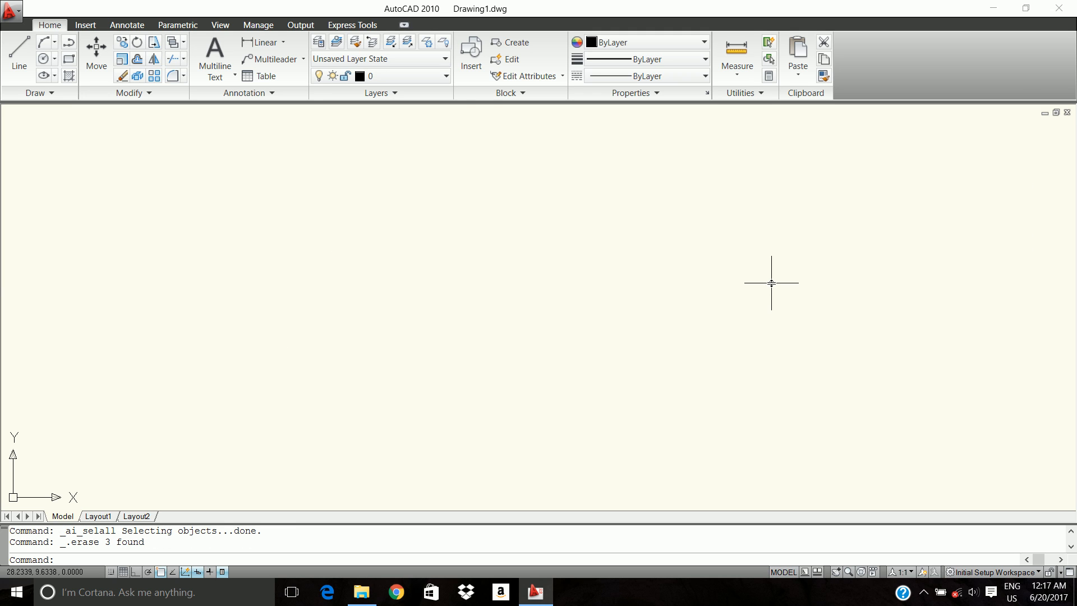
pyautogui.click(44, 59)
pyautogui.click(259, 221)
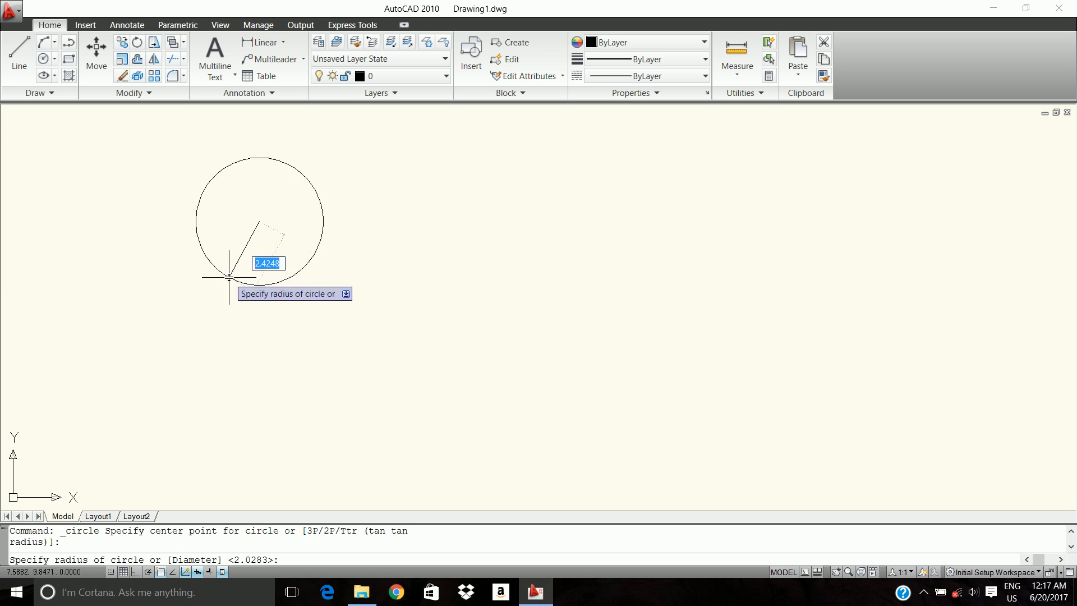
pyautogui.write('1')
pyautogui.press('Return')
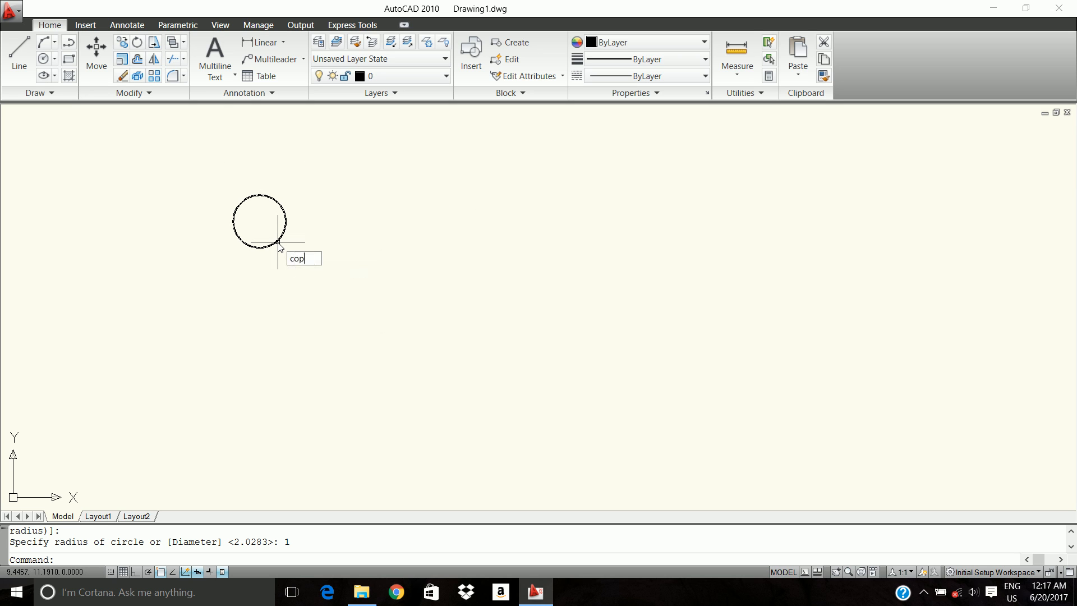
# Step: Copy the circle from its centre to seven freehand points in a rough row to its right
pyautogui.press('Return')
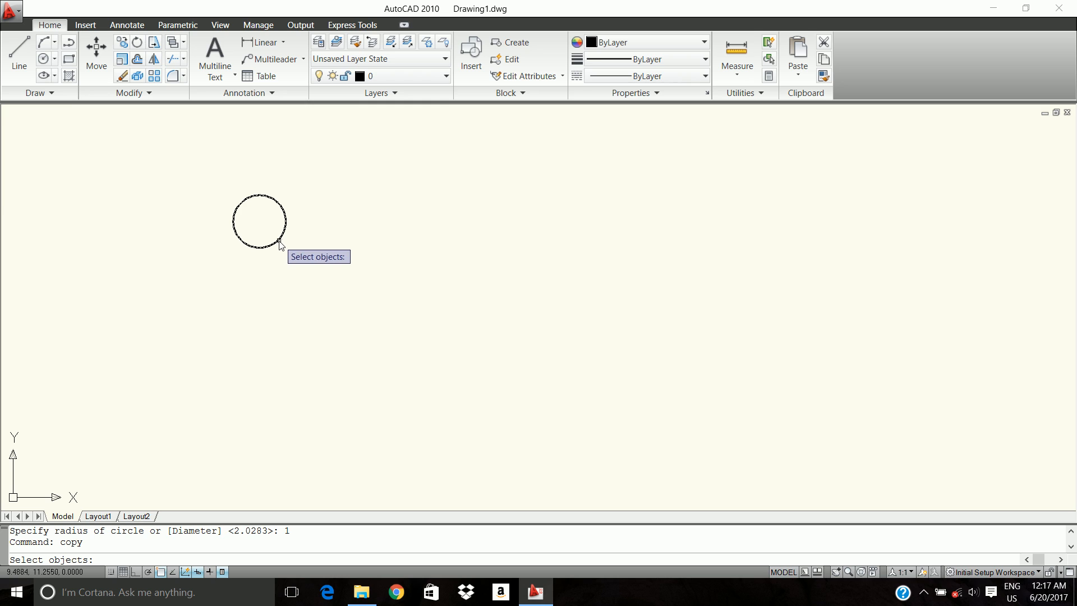
pyautogui.click(282, 234)
pyautogui.press('Return')
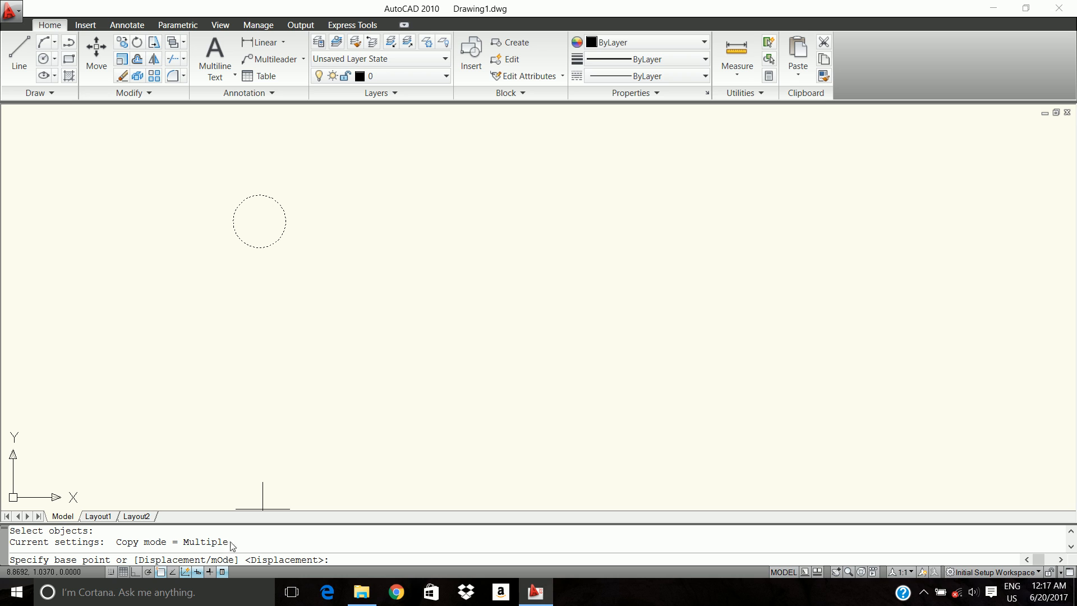
pyautogui.click(259, 221)
pyautogui.click(345, 223)
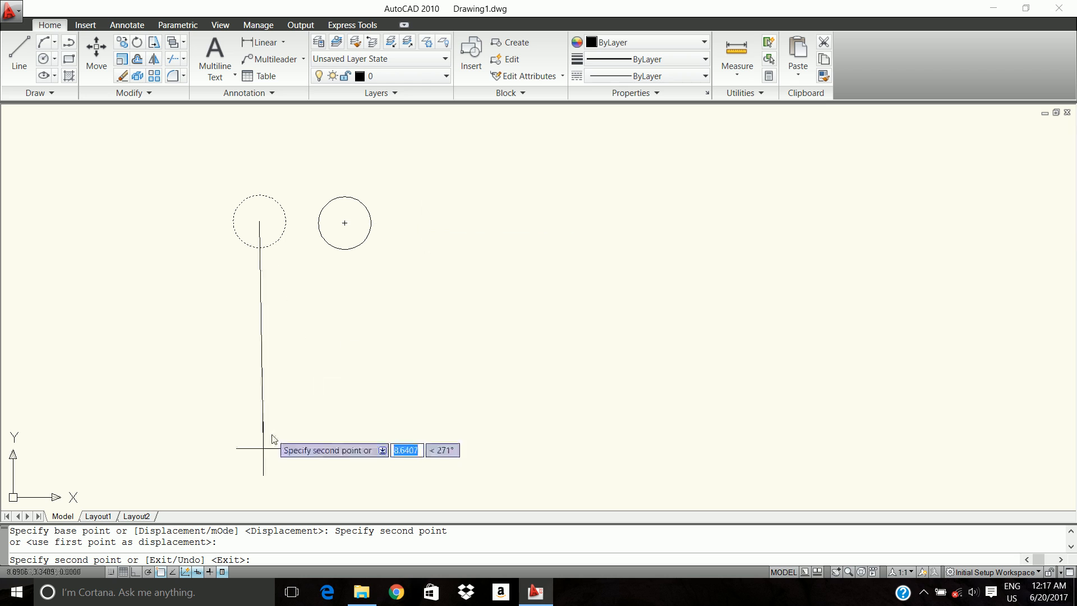
pyautogui.click(419, 222)
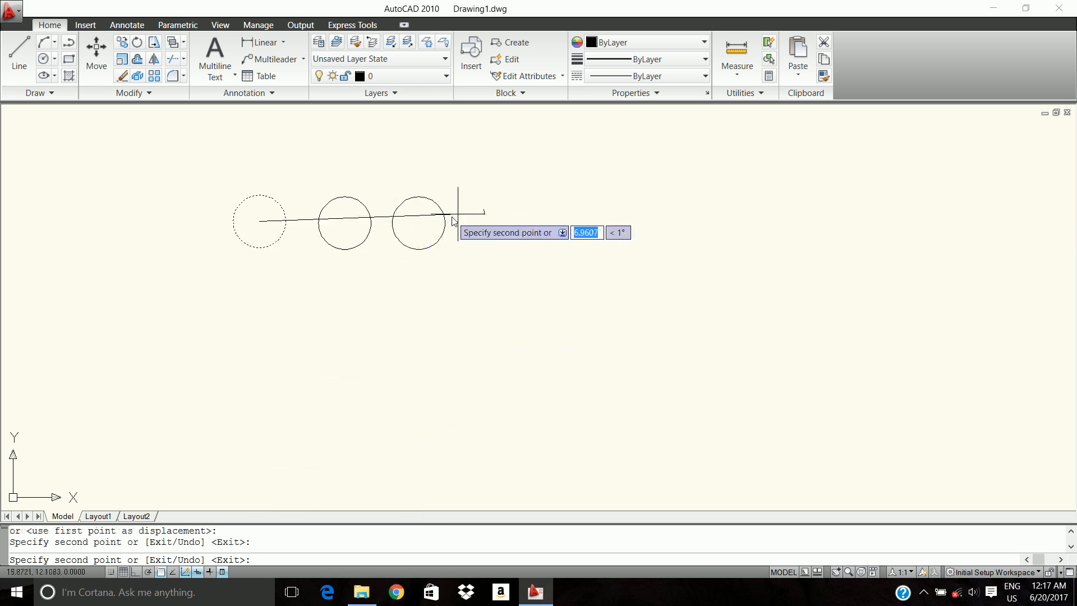
pyautogui.click(536, 213)
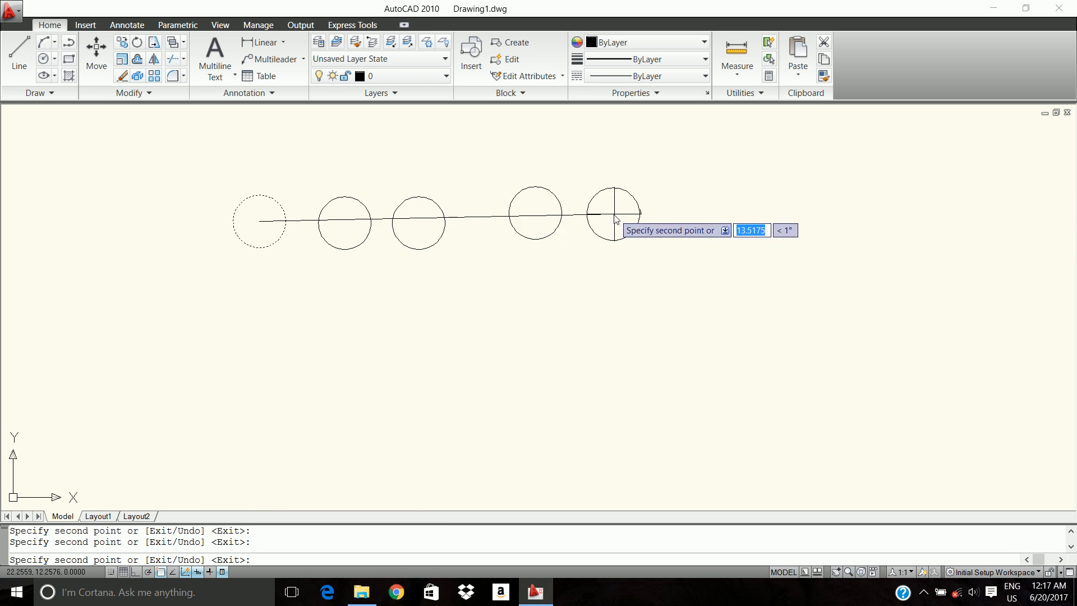
pyautogui.click(613, 213)
pyautogui.click(667, 212)
pyautogui.click(734, 210)
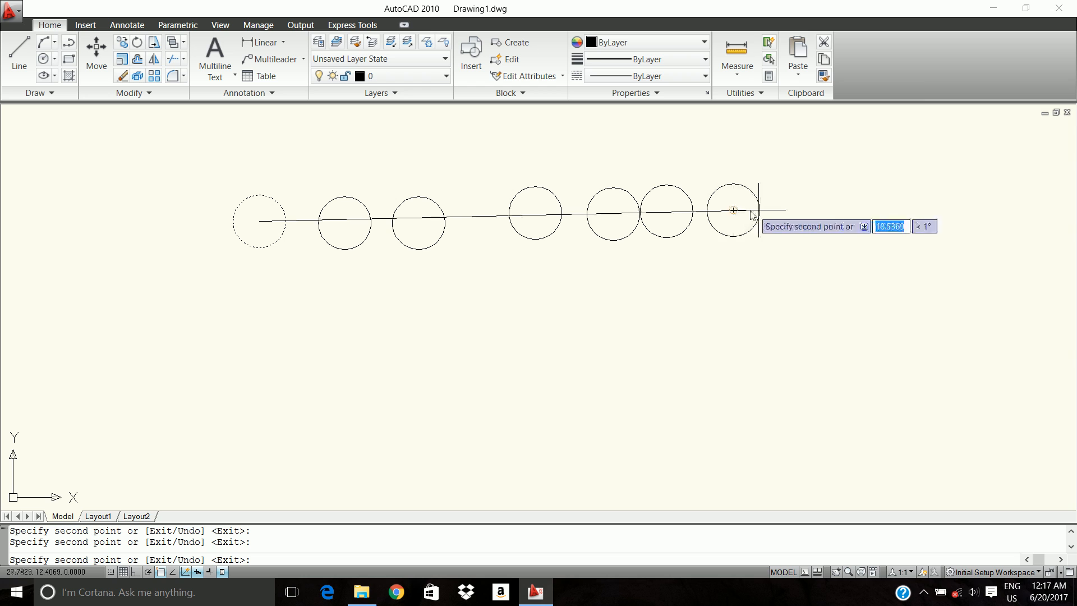
pyautogui.click(834, 205)
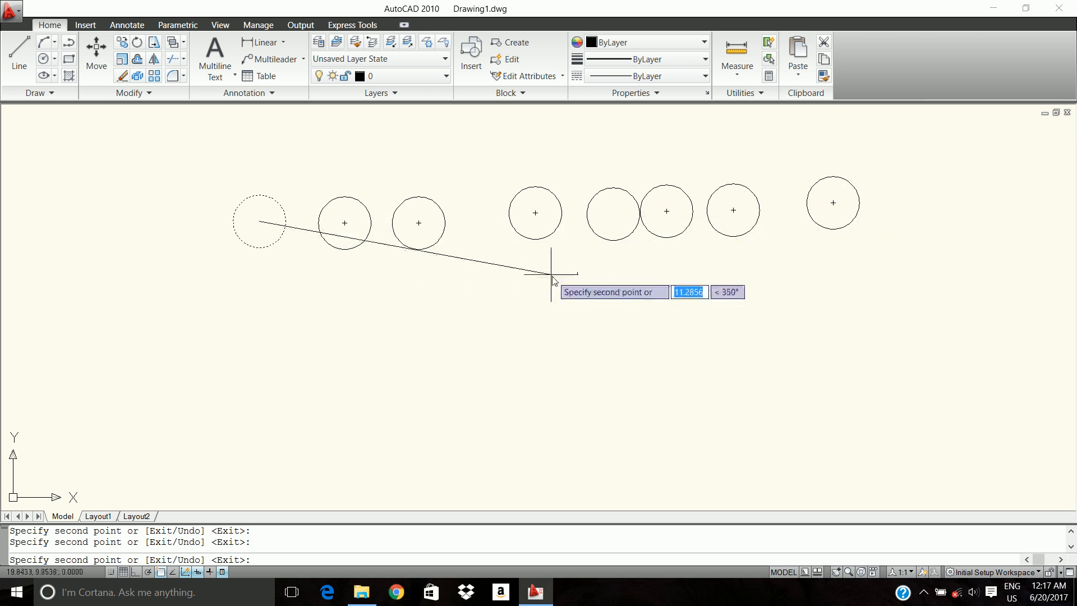
# Step: Undo all the circle copies and cancel the Copy command
pyautogui.hotkey('ctrl', 'z')
pyautogui.hotkey('ctrl', 'z')
pyautogui.hotkey('ctrl', 'z')
pyautogui.hotkey('ctrl', 'z')
pyautogui.hotkey('ctrl', 'z')
pyautogui.hotkey('ctrl', 'z')
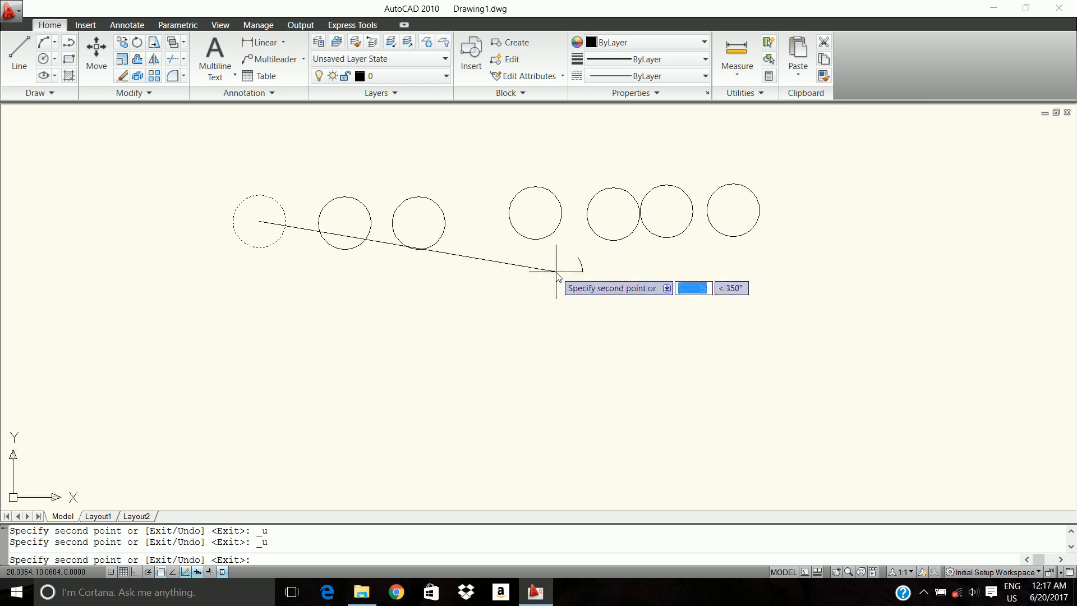
pyautogui.hotkey('ctrl', 'z')
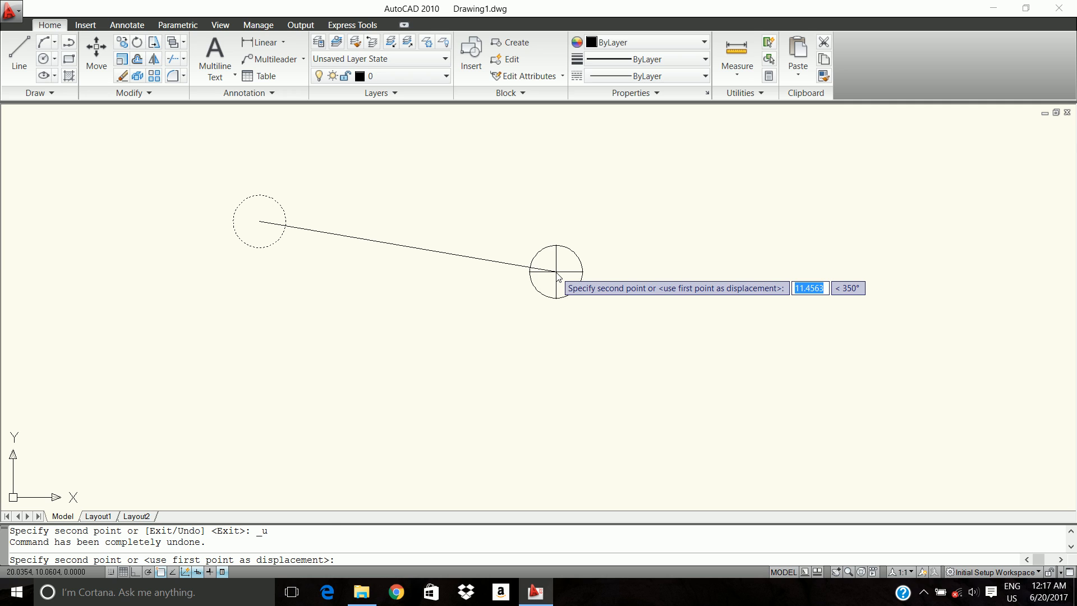
pyautogui.hotkey('ctrl', 'z')
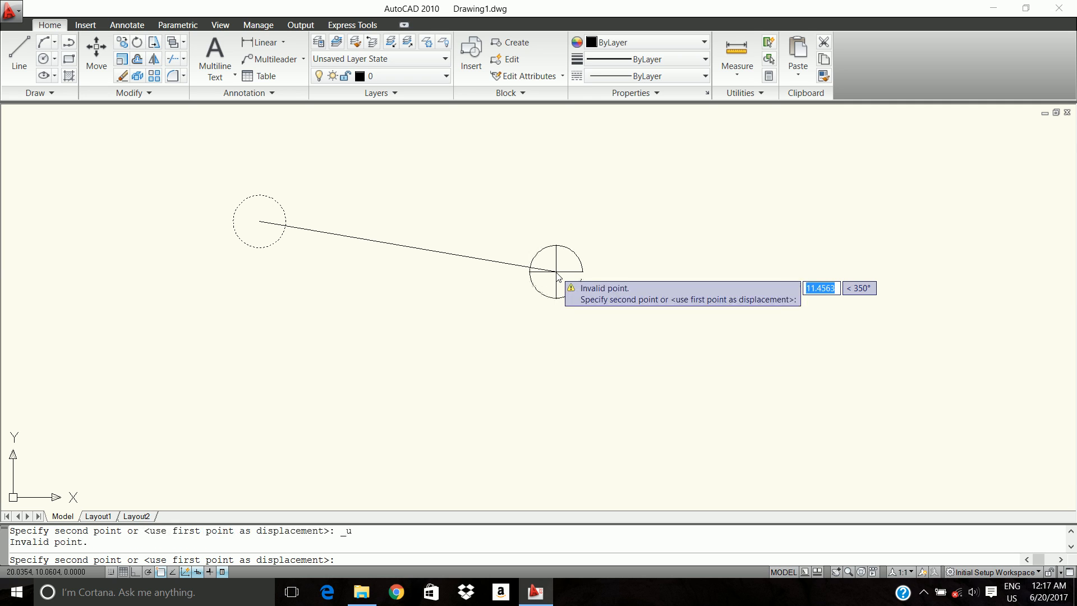
pyautogui.press('Escape')
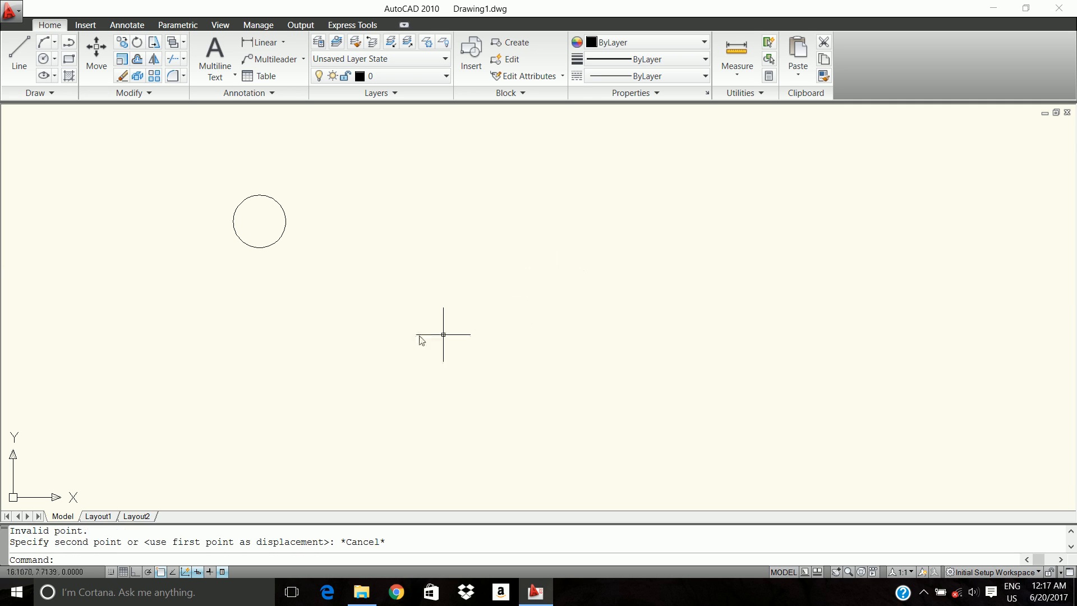
# Step: Copy the circle from its centre to a relative displacement of 2.5,0, placing a copy to its right
pyautogui.write('COPY')
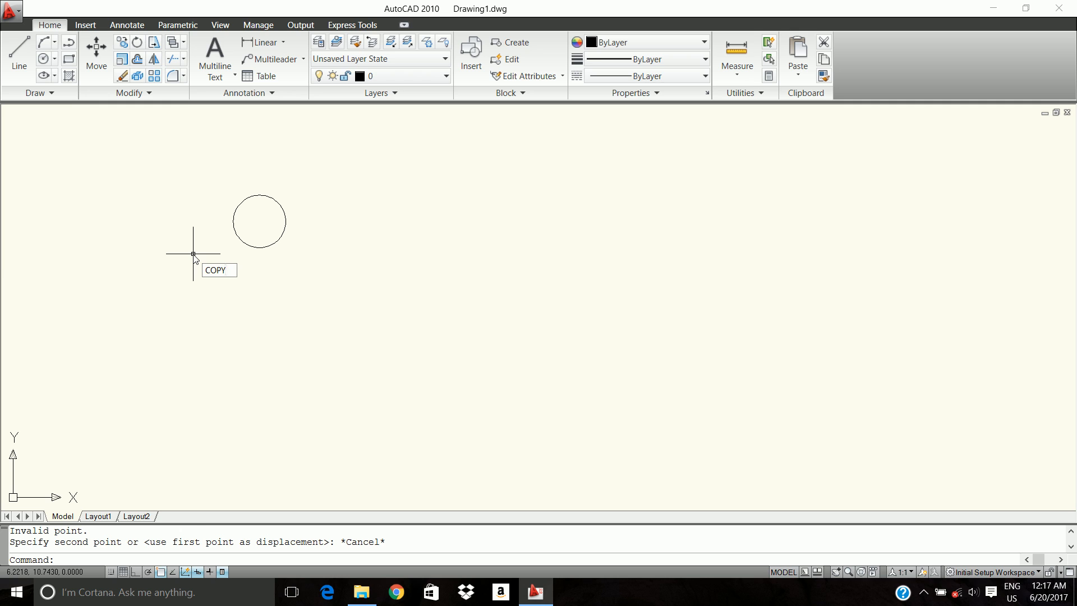
pyautogui.press('Return')
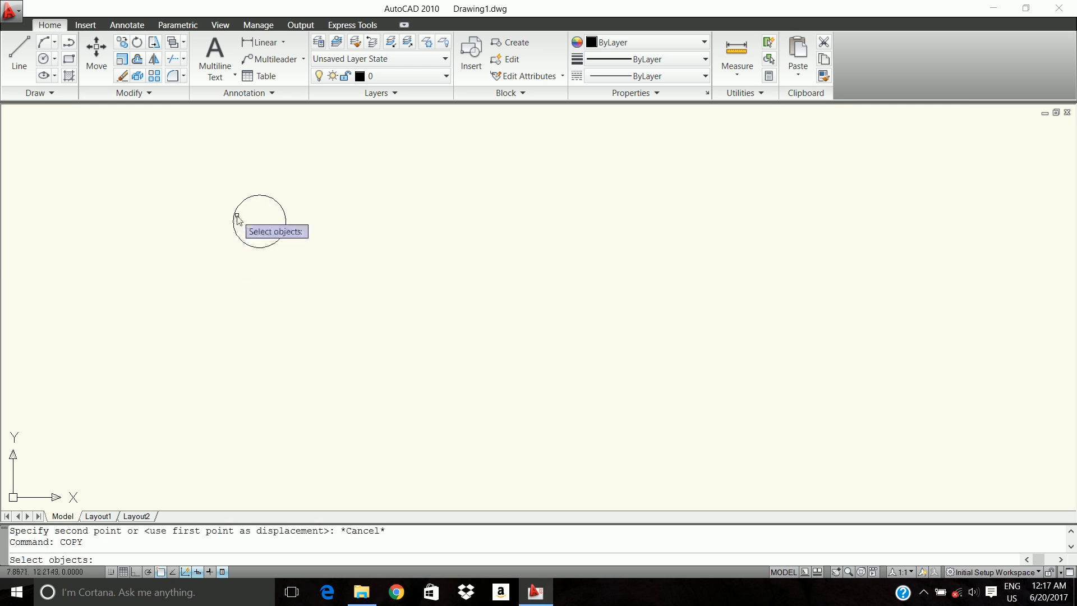
pyautogui.click(234, 218)
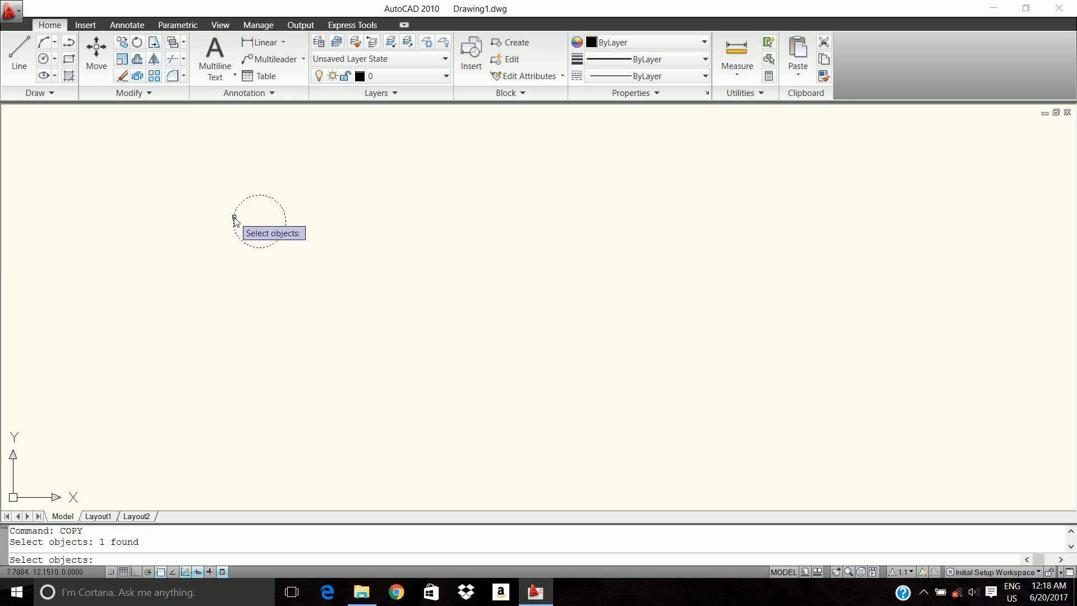
pyautogui.press('Return')
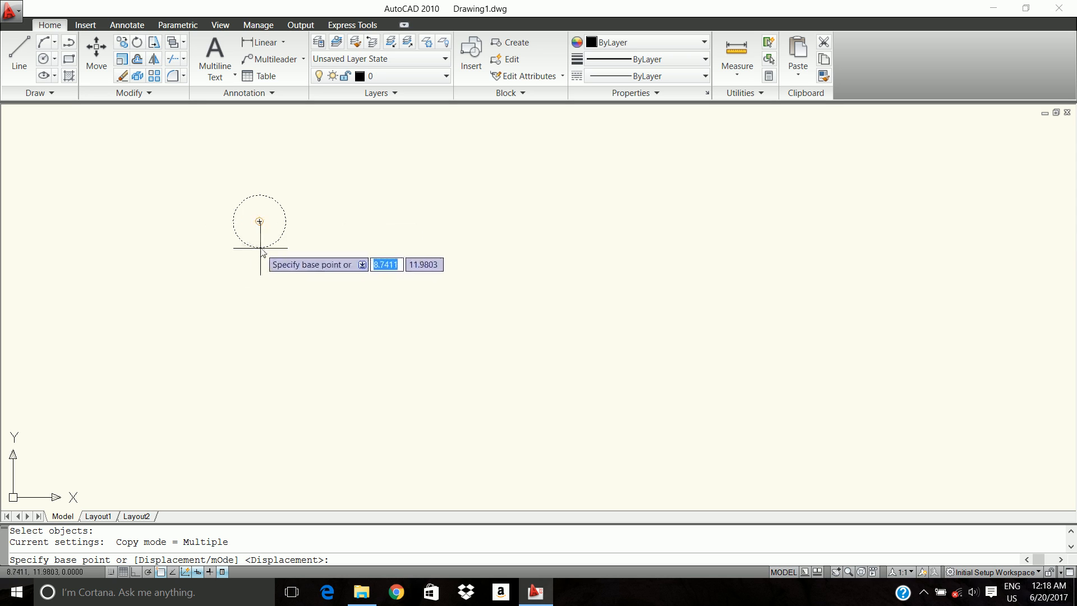
pyautogui.click(259, 221)
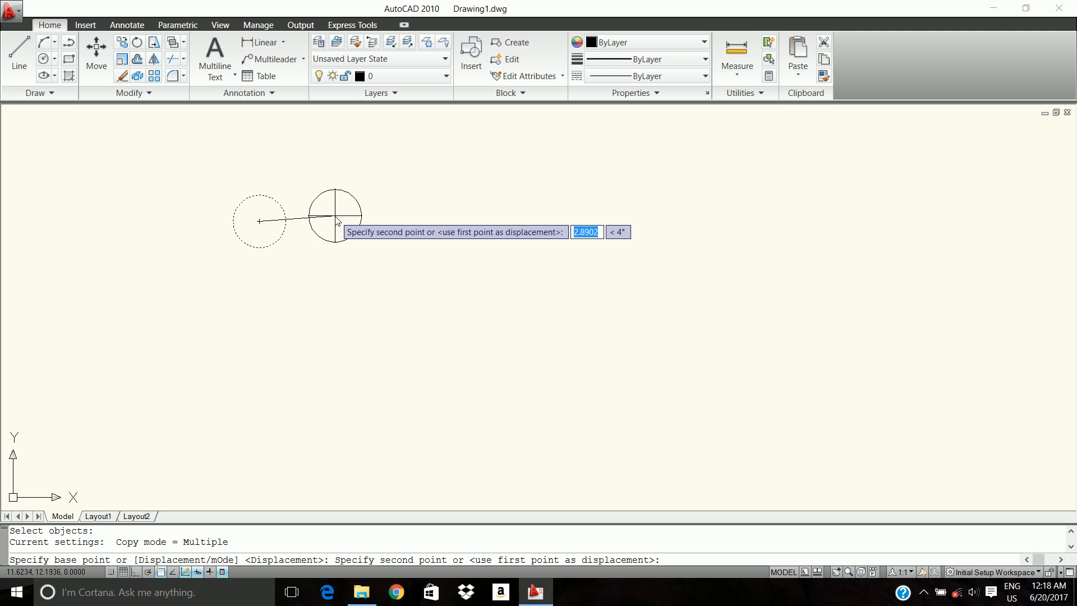
pyautogui.write('2.5')
pyautogui.press('Tab')
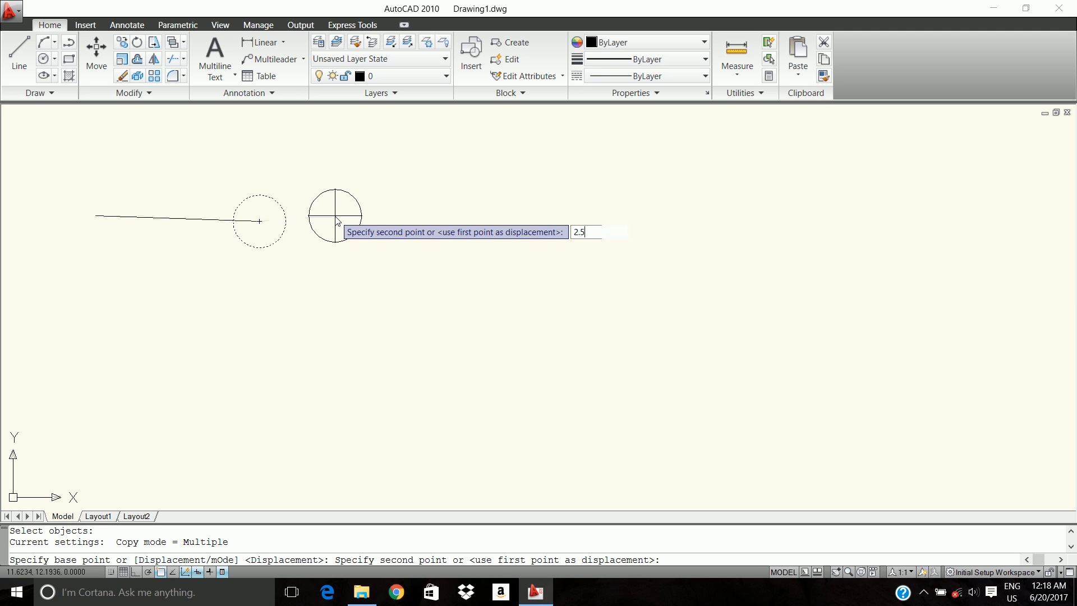
pyautogui.write('0')
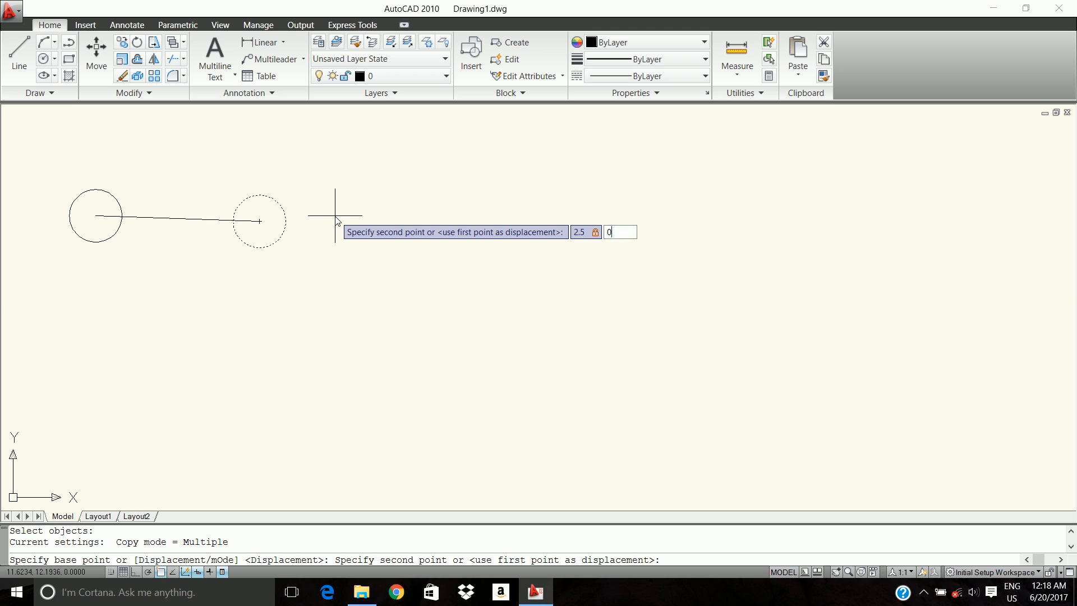
pyautogui.press('Return')
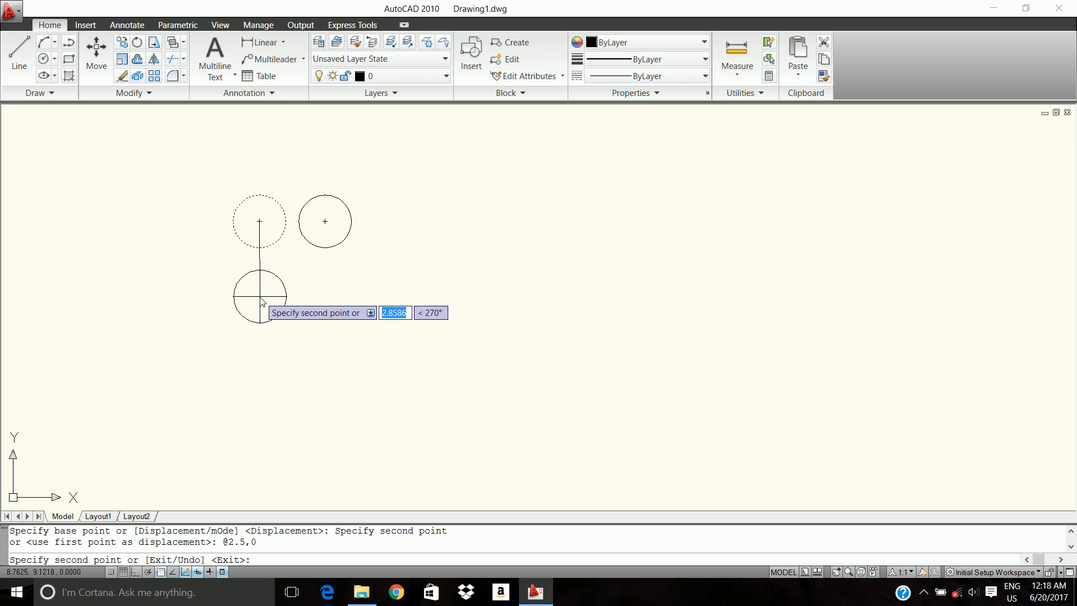
# Step: Place another copy of the circle directly below the original at a relative displacement of 0,-2.5
pyautogui.write('0')
pyautogui.press('Tab')
pyautogui.write('-')
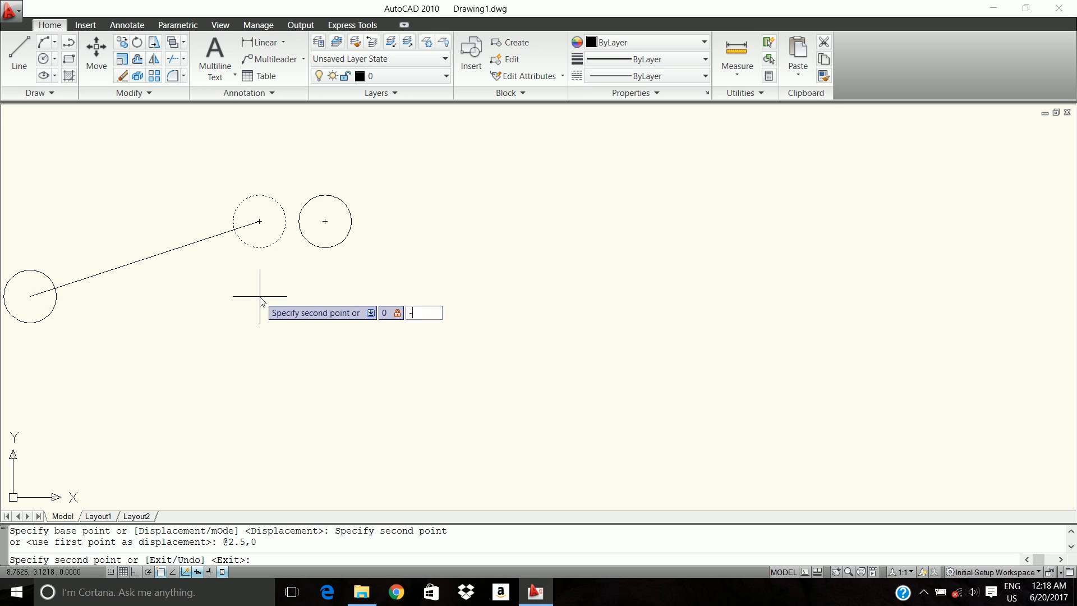
pyautogui.press('Return')
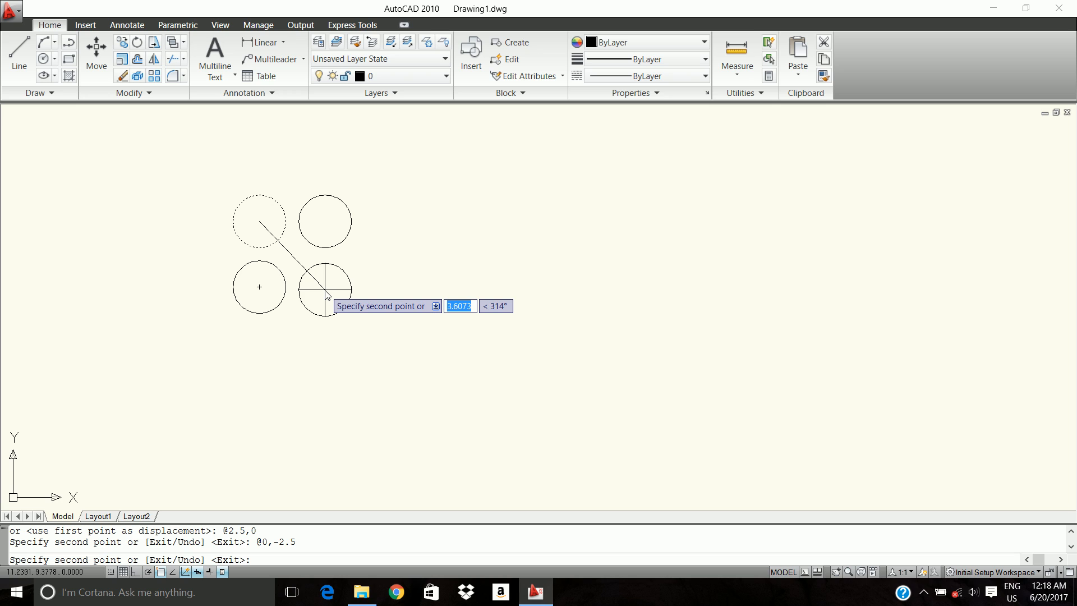
# Step: Place a third copy diagonally below the original at a relative displacement of 2.5,-2.5 and finish copying
pyautogui.write('2.5')
pyautogui.press('Tab')
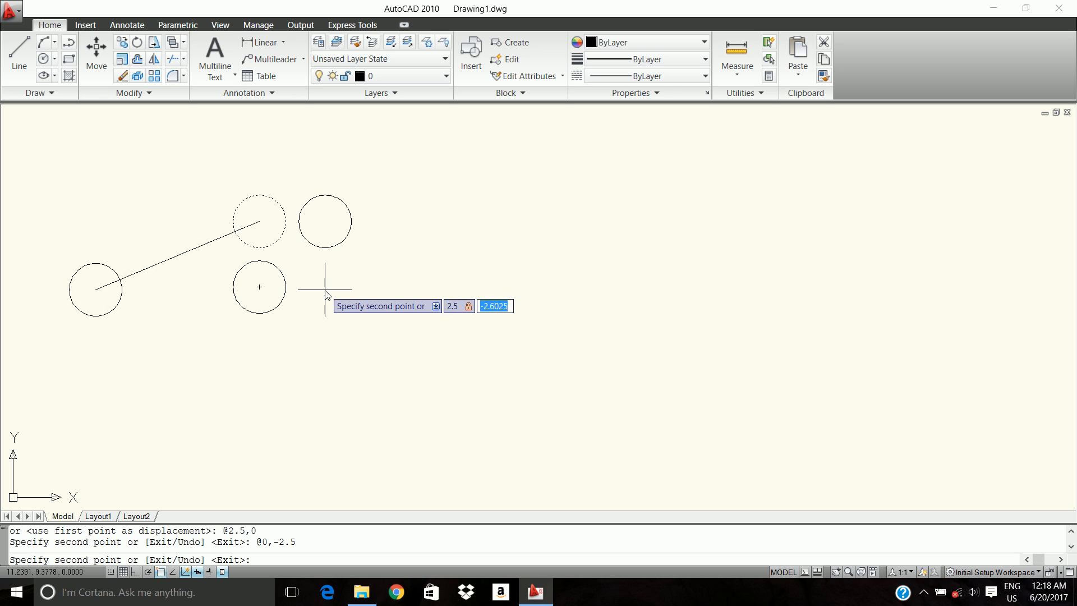
pyautogui.write('-')
pyautogui.press('Return')
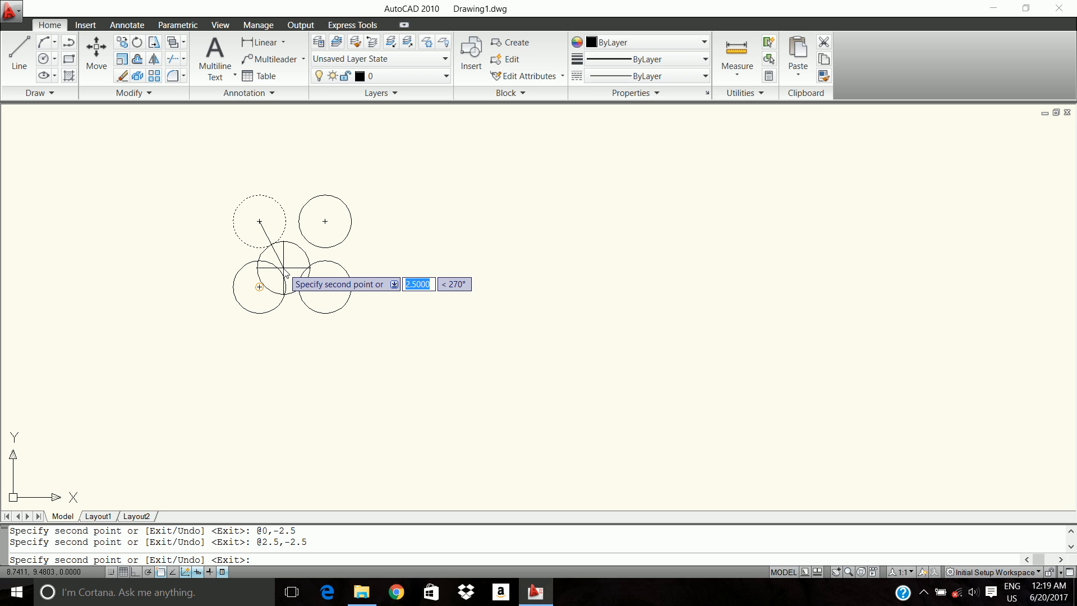
pyautogui.press('Return')
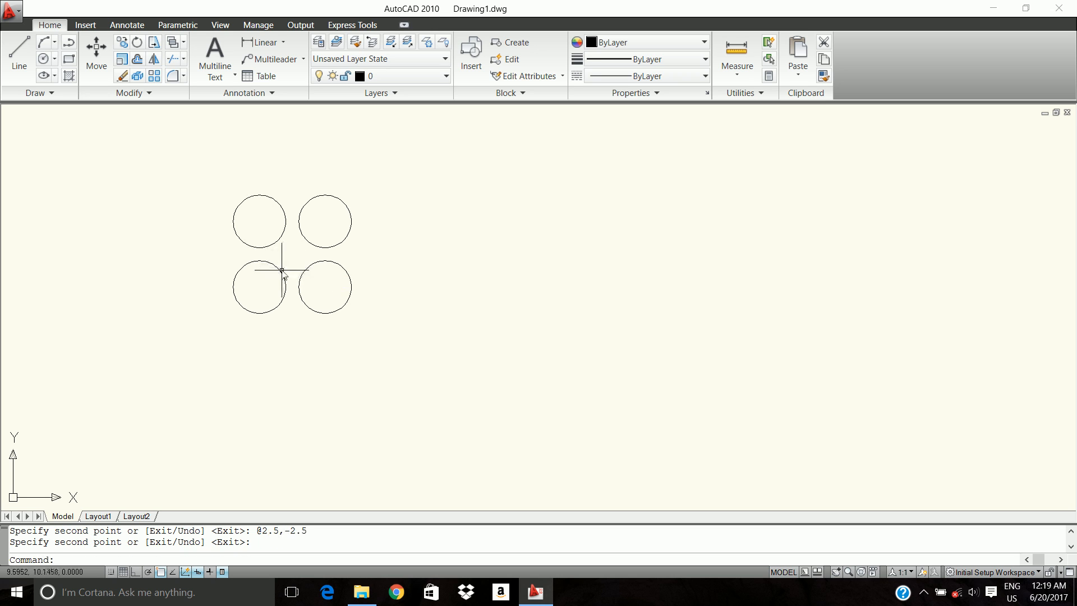